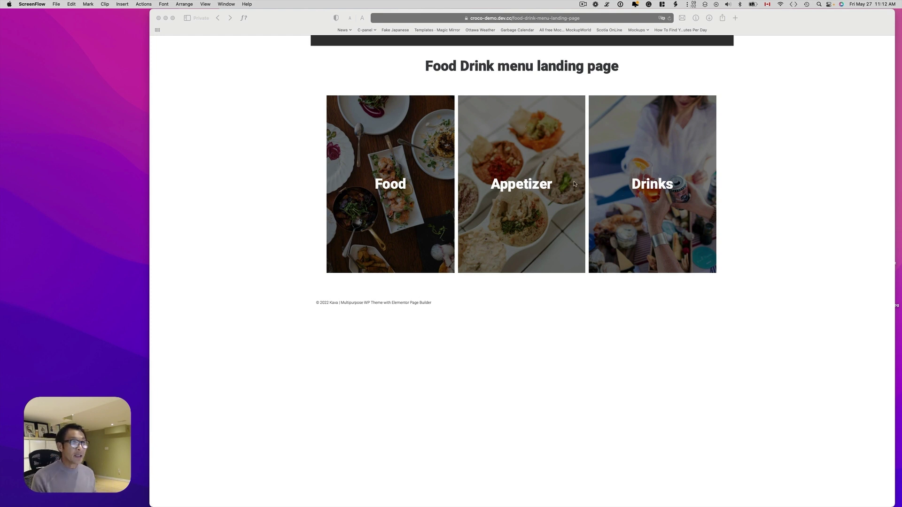
Open the Drinks menu page in Safari and scroll to its register-or-login notice for alcohol
{"action": "left_click", "coordinate": [657, 188]}
{"action": "left_click", "coordinate": [647, 187]}
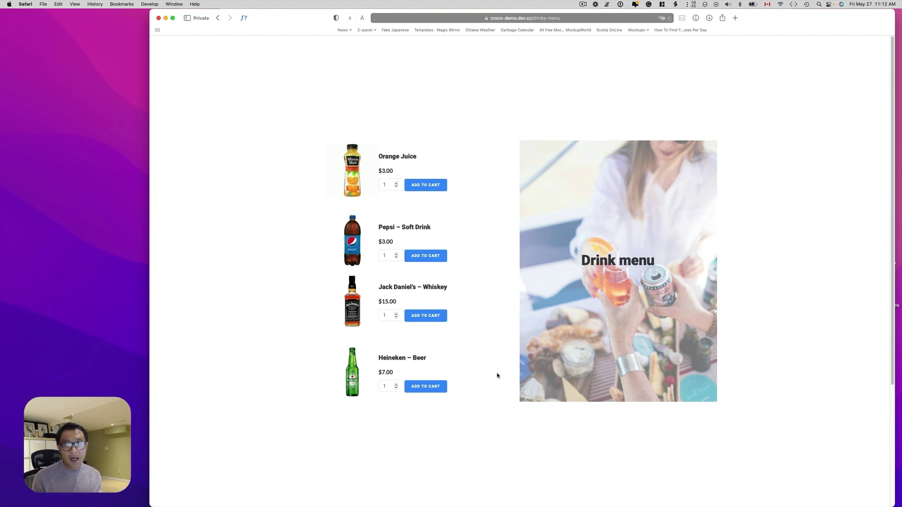
{"action": "scroll", "coordinate": [498, 376], "scroll_direction": "down", "scroll_amount": 5}
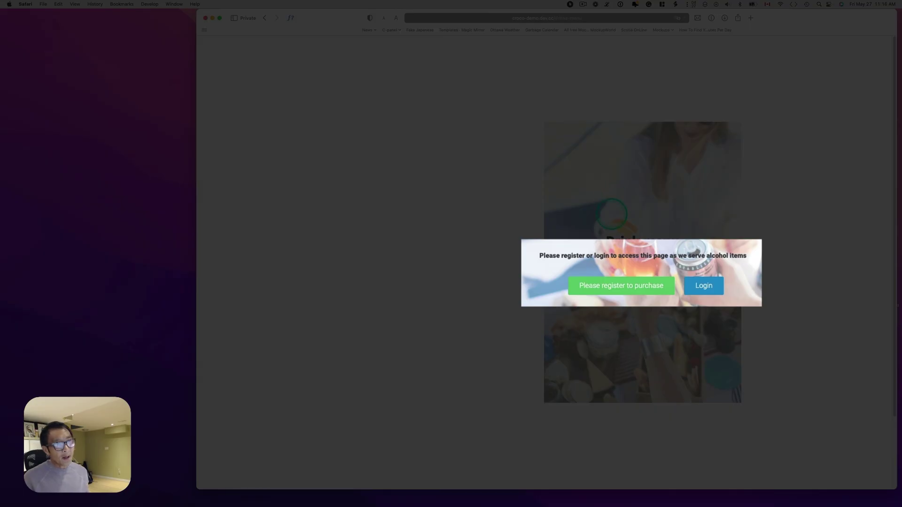
Open the registration form and enter the new user's full name and e-mail address
{"action": "left_click", "coordinate": [601, 294]}
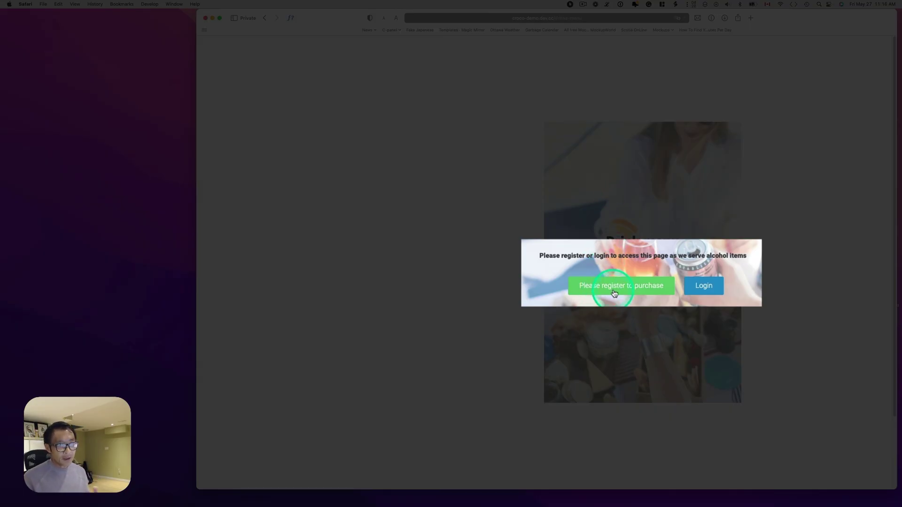
{"action": "left_click", "coordinate": [636, 293]}
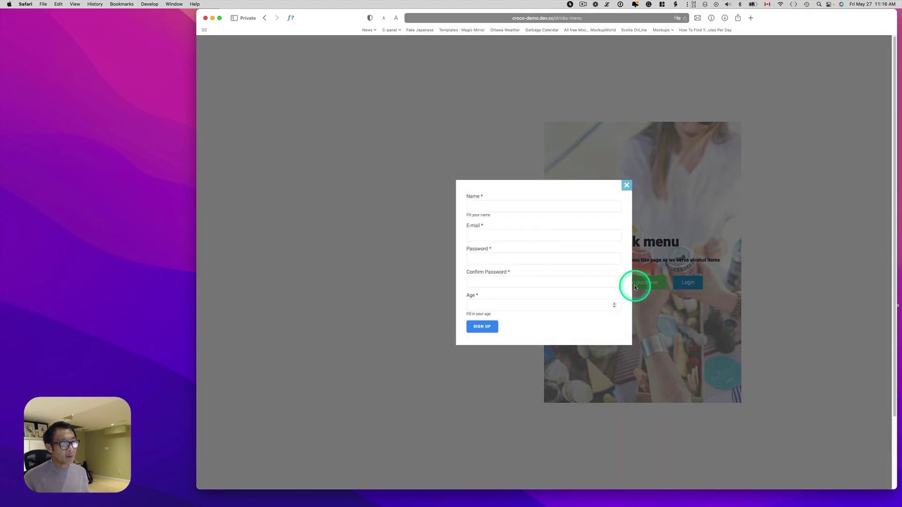
{"action": "left_click", "coordinate": [532, 208]}
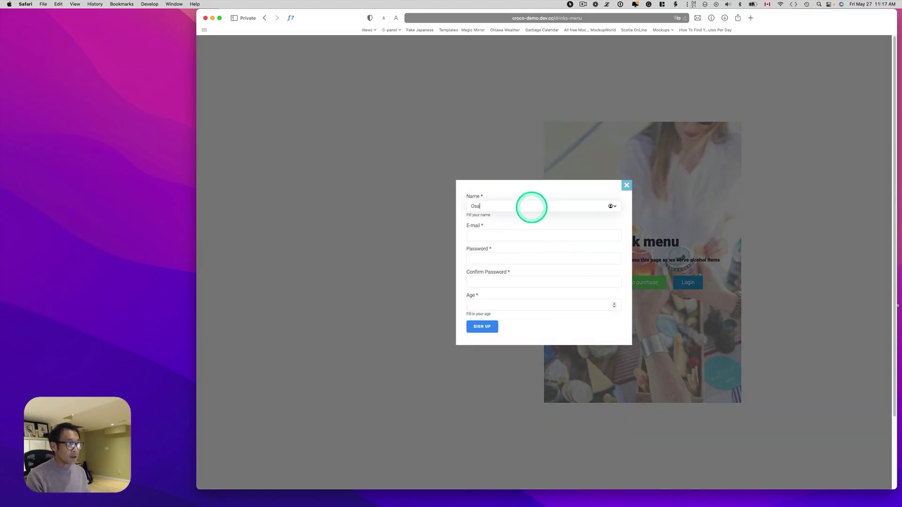
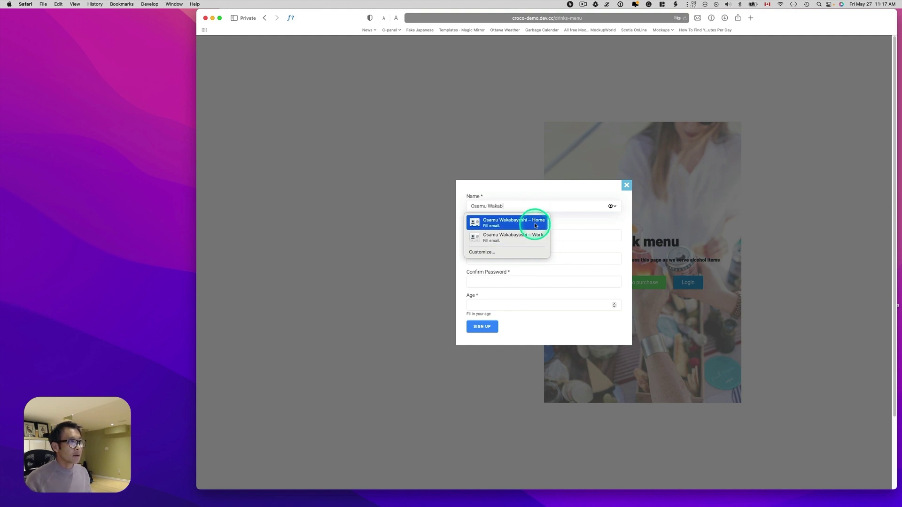
{"action": "left_click", "coordinate": [532, 221]}
{"action": "key", "text": "Tab"}
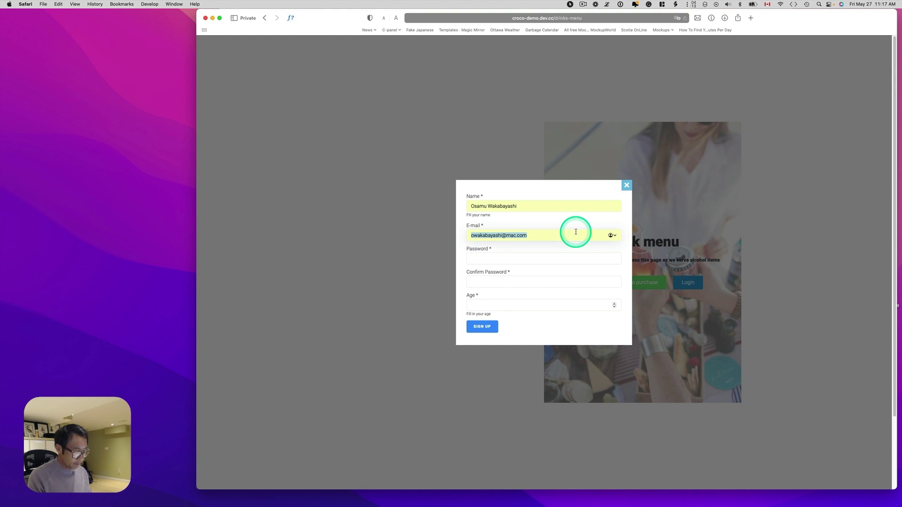
Enter and confirm the account password, then sign up with age 17
{"action": "left_click", "coordinate": [567, 257]}
{"action": "type", "text": "********"}
{"action": "left_click", "coordinate": [570, 282]}
{"action": "type", "text": "********"}
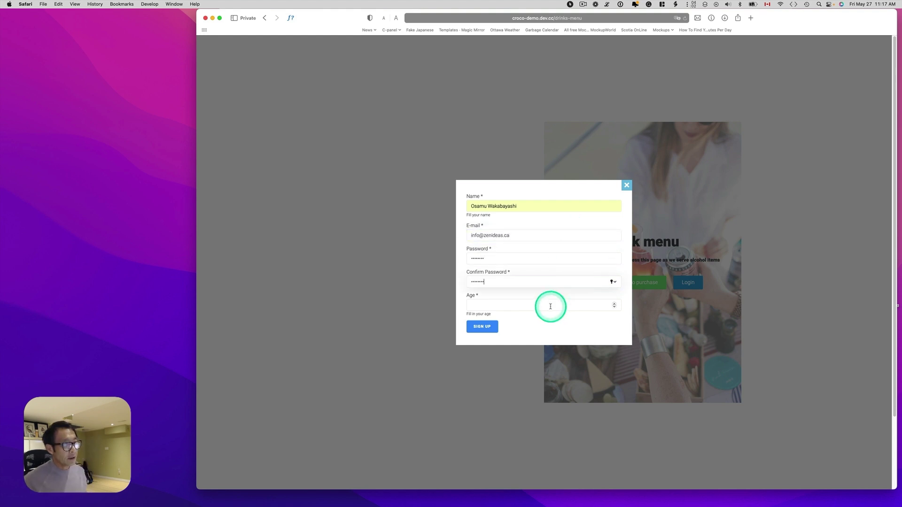
{"action": "left_click", "coordinate": [513, 305]}
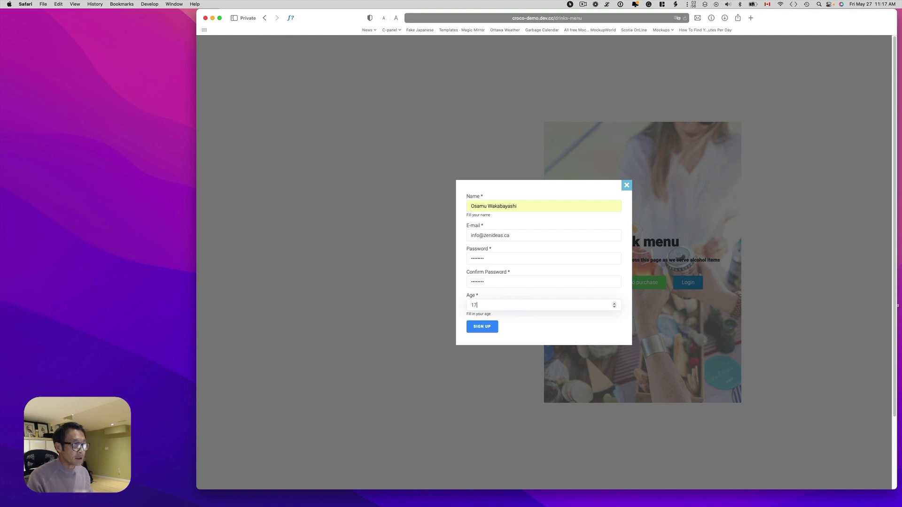
{"action": "left_click", "coordinate": [482, 326]}
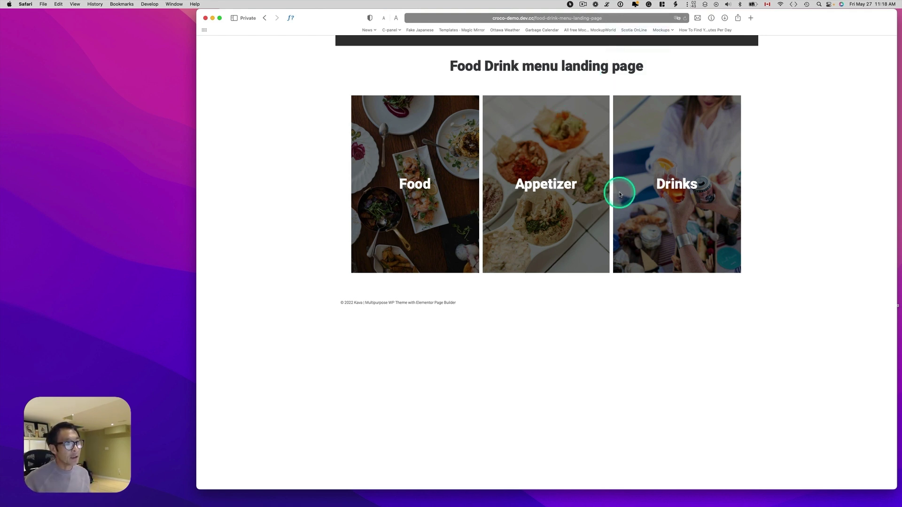
View the Drinks menu as the 17-year-old, showing only Orange Juice and Pepsi, then logged out
{"action": "left_click", "coordinate": [667, 188]}
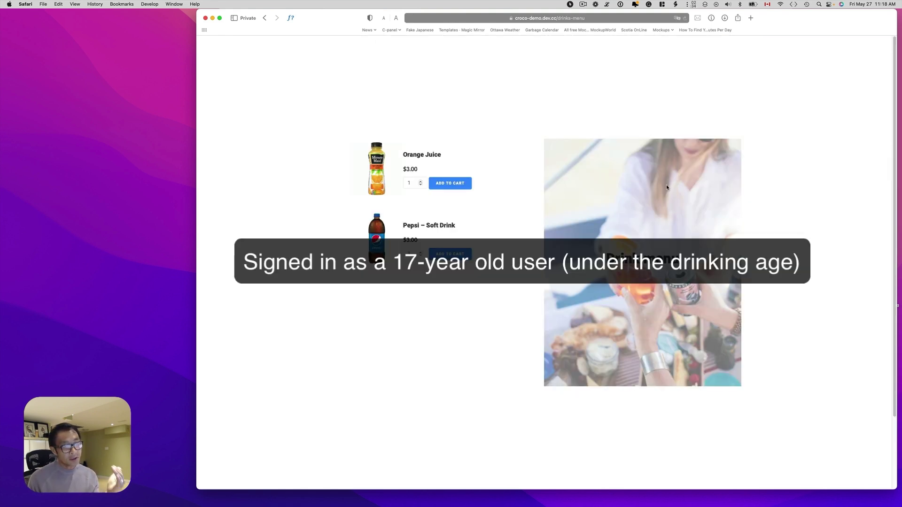
{"action": "left_click", "coordinate": [665, 187]}
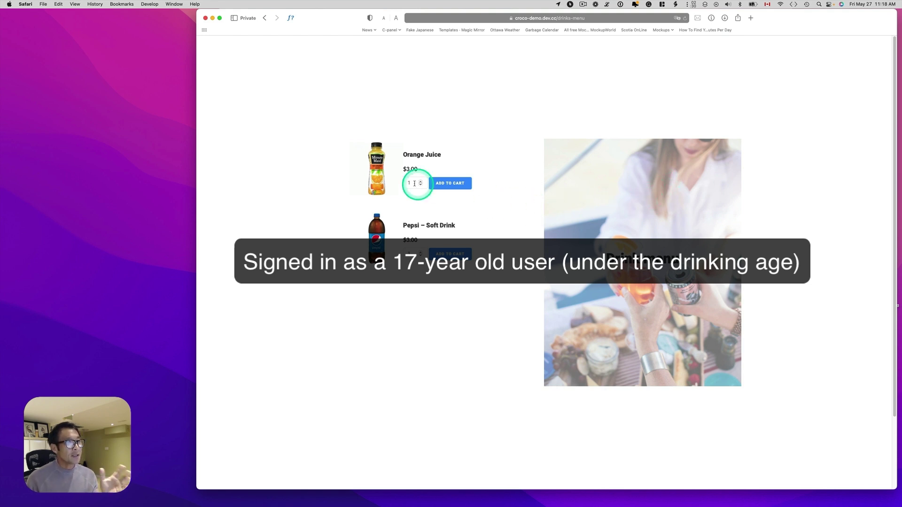
{"action": "scroll", "coordinate": [397, 202], "scroll_direction": "down", "scroll_amount": 4}
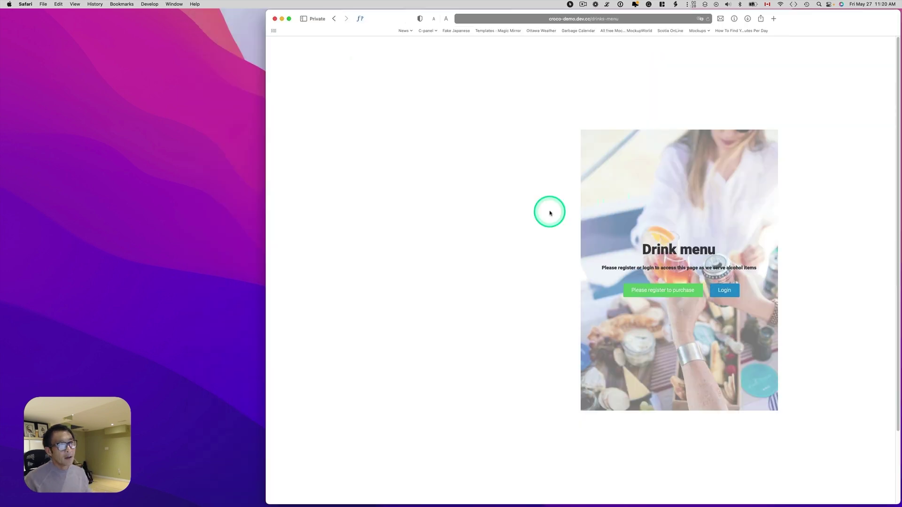
Open the registration form and enter the second user's full name and e-mail address
{"action": "left_click", "coordinate": [669, 287]}
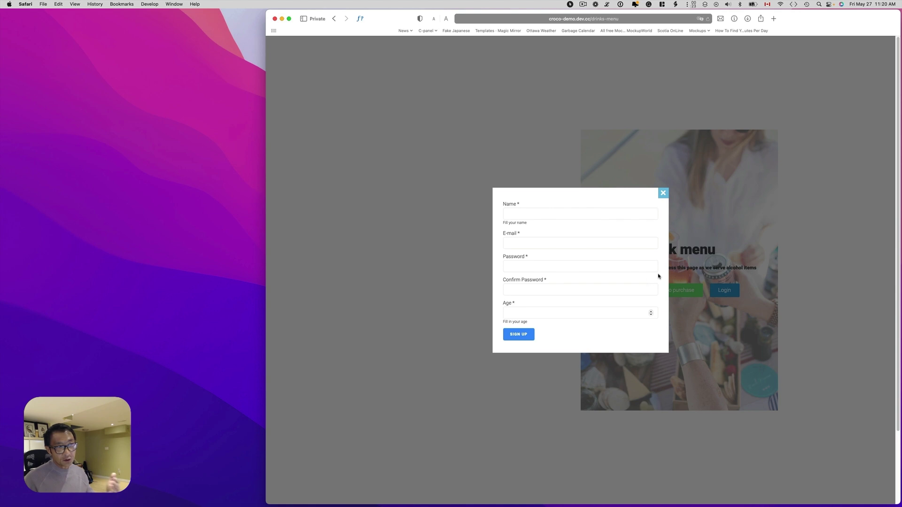
{"action": "left_click", "coordinate": [546, 225]}
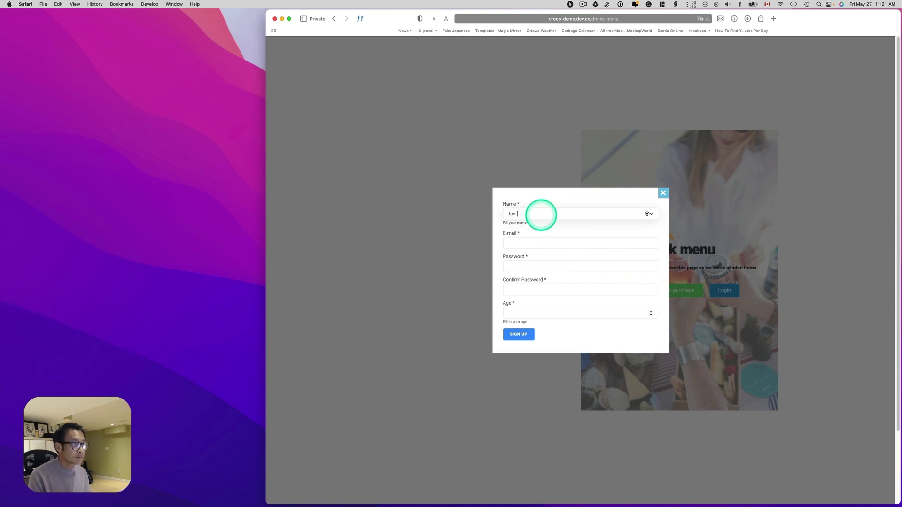
{"action": "left_click", "coordinate": [540, 239]}
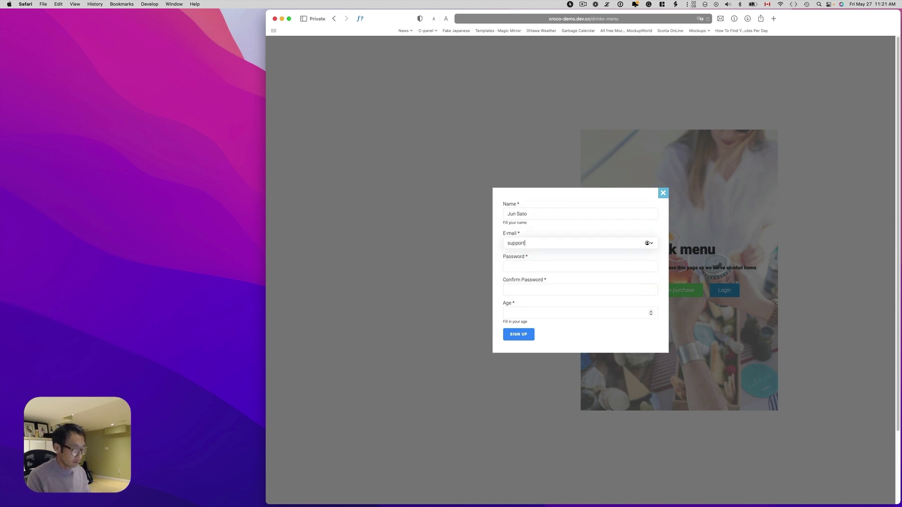
Enter and confirm the password, set age to 21, and sign up
{"action": "left_click", "coordinate": [527, 263]}
{"action": "type", "text": "********"}
{"action": "left_click", "coordinate": [532, 284]}
{"action": "type", "text": "********"}
{"action": "left_click", "coordinate": [541, 314]}
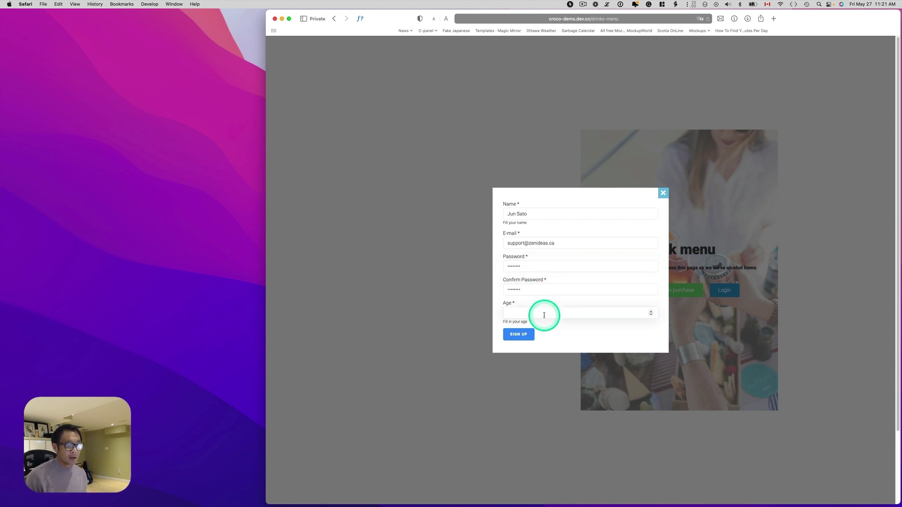
{"action": "left_click", "coordinate": [549, 312]}
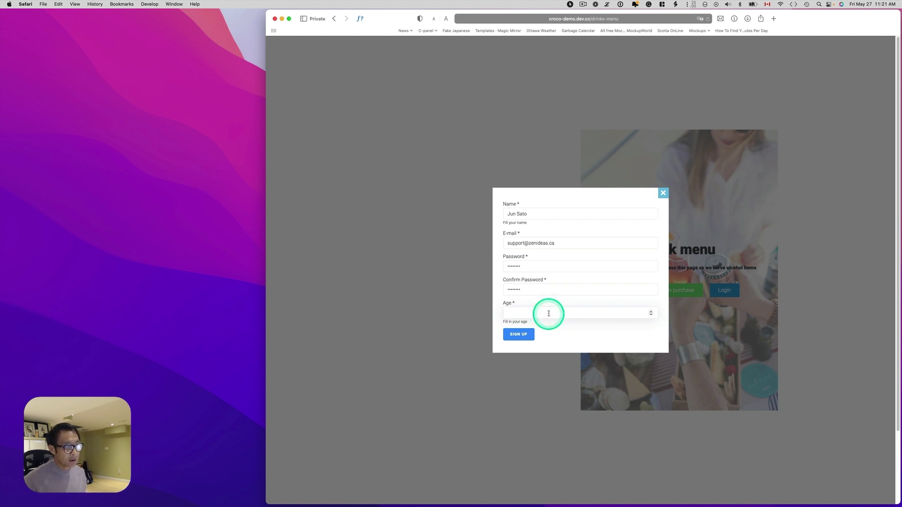
{"action": "type", "text": "21"}
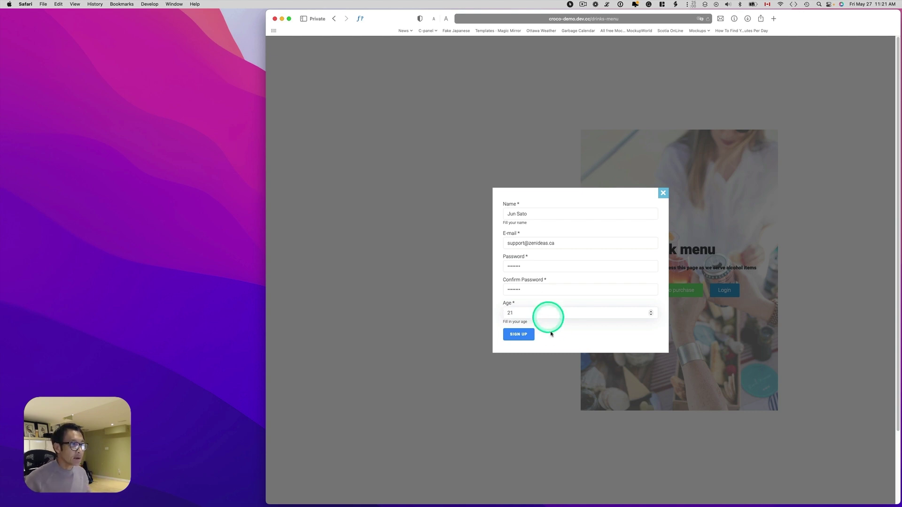
{"action": "left_click", "coordinate": [519, 335]}
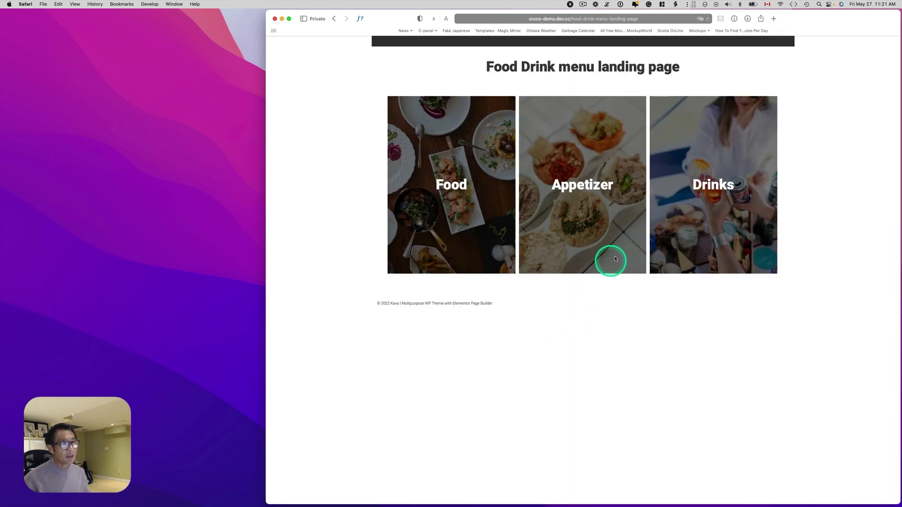
Open the Drinks menu as the 21-year-old and scroll through all four drinks, including whiskey and beer
{"action": "left_click", "coordinate": [705, 190]}
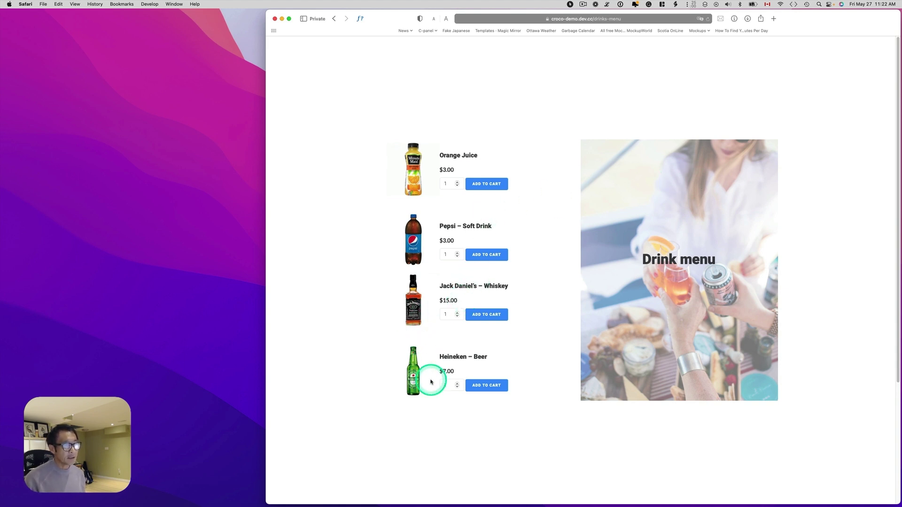
{"action": "scroll", "coordinate": [427, 376], "scroll_direction": "down", "scroll_amount": 5}
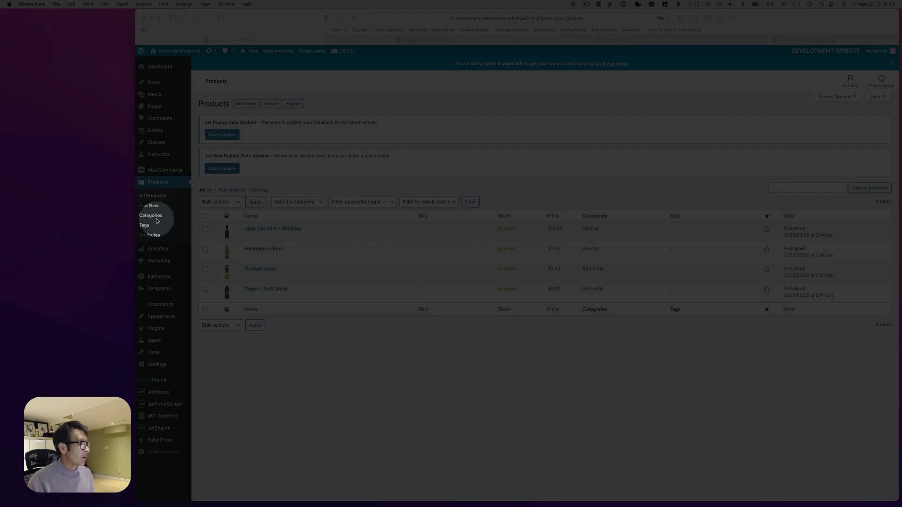
From the admin Products list, open the Drinks menu page in the Elementor editor
{"action": "left_click", "coordinate": [156, 218]}
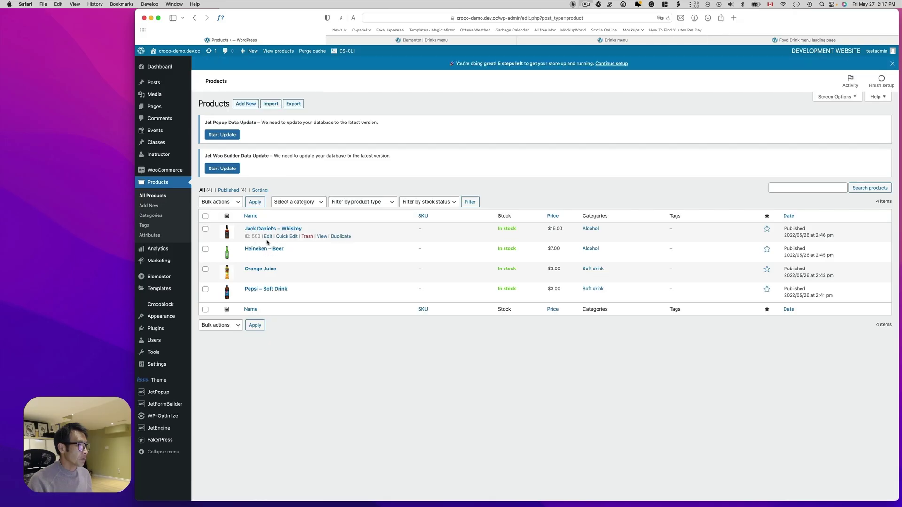
{"action": "left_click", "coordinate": [268, 256]}
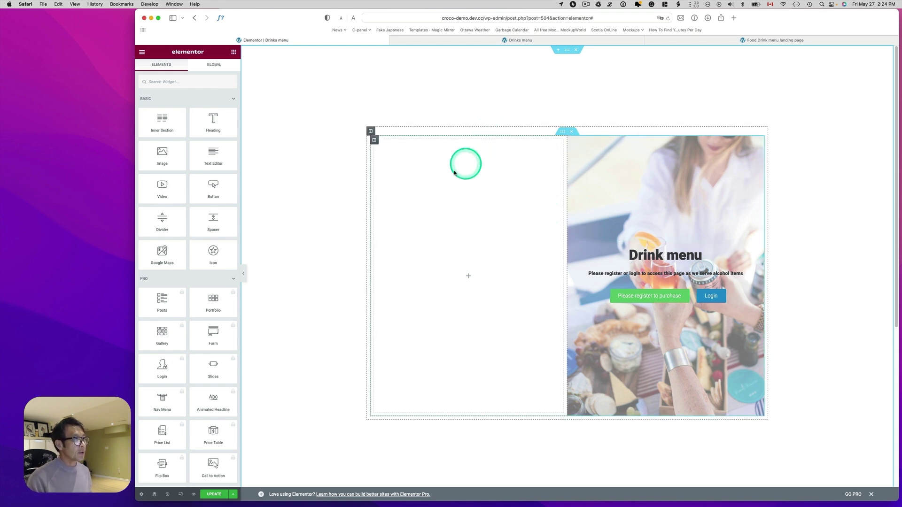
Search the widgets for 'products list' and drag the Products List widget into the empty left column
{"action": "left_click", "coordinate": [204, 81]}
{"action": "type", "text": "products list"}
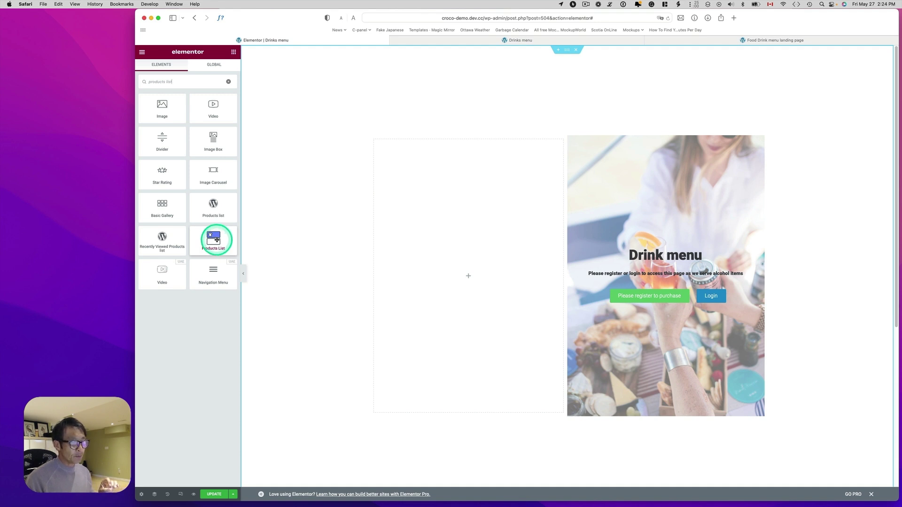
{"action": "left_click_drag", "start_coordinate": [219, 241], "coordinate": [455, 277]}
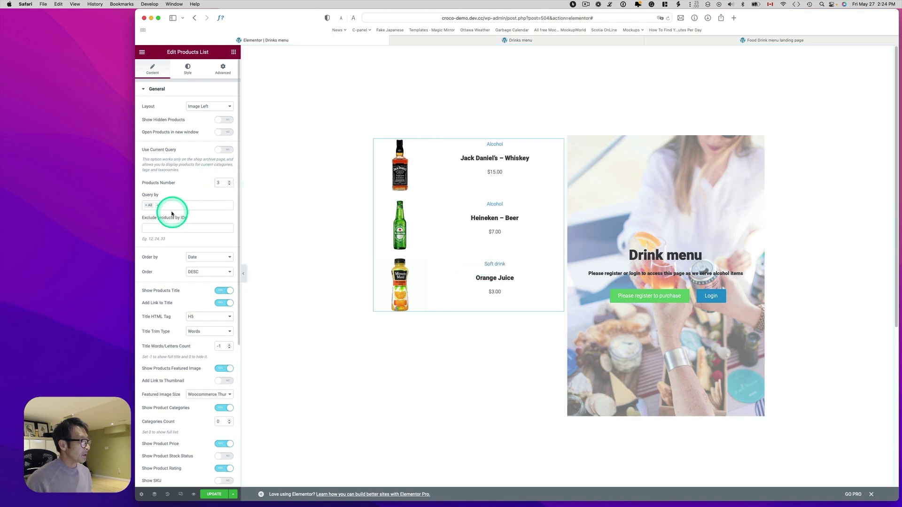
Query the products list by Category, including only the Soft drink category
{"action": "left_click", "coordinate": [157, 207]}
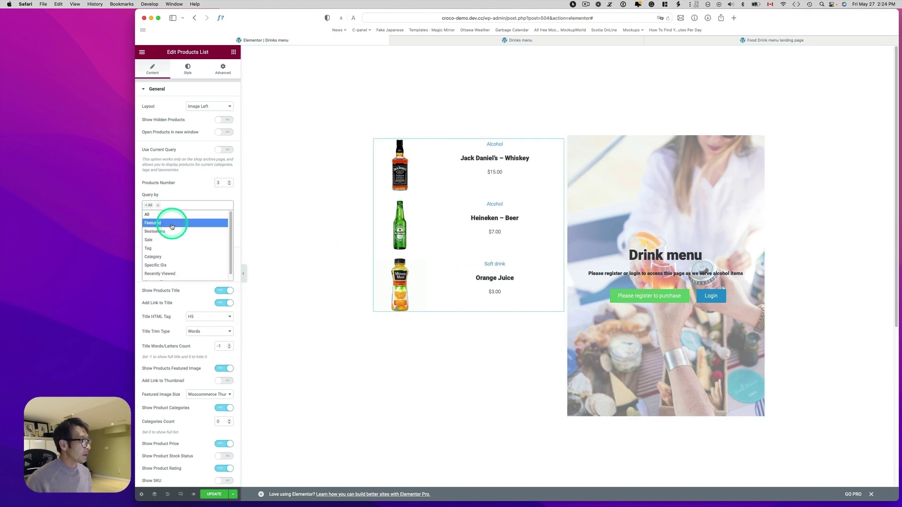
{"action": "left_click", "coordinate": [179, 257]}
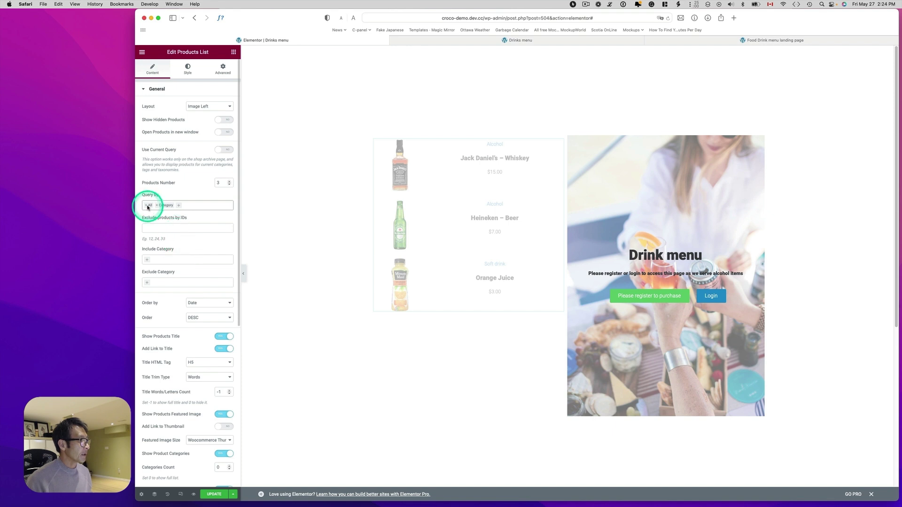
{"action": "left_click", "coordinate": [146, 203]}
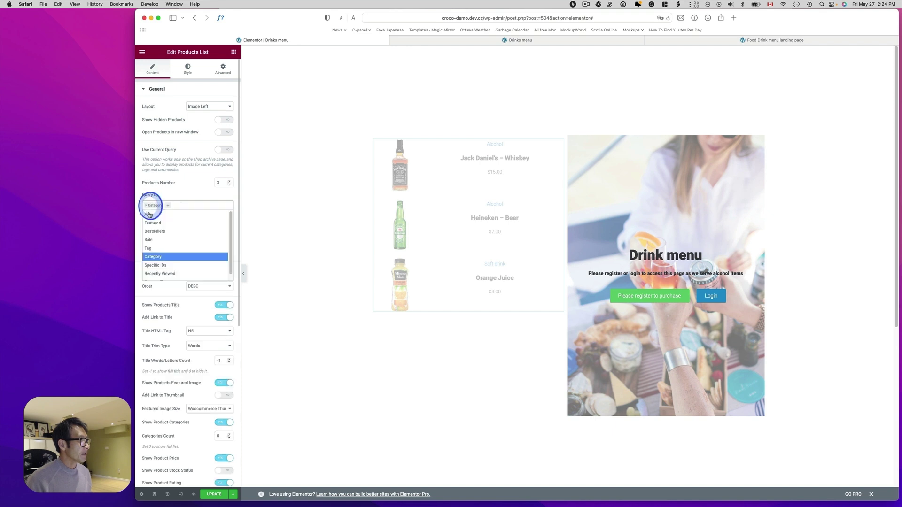
{"action": "left_click", "coordinate": [170, 289]}
{"action": "left_click", "coordinate": [167, 228]}
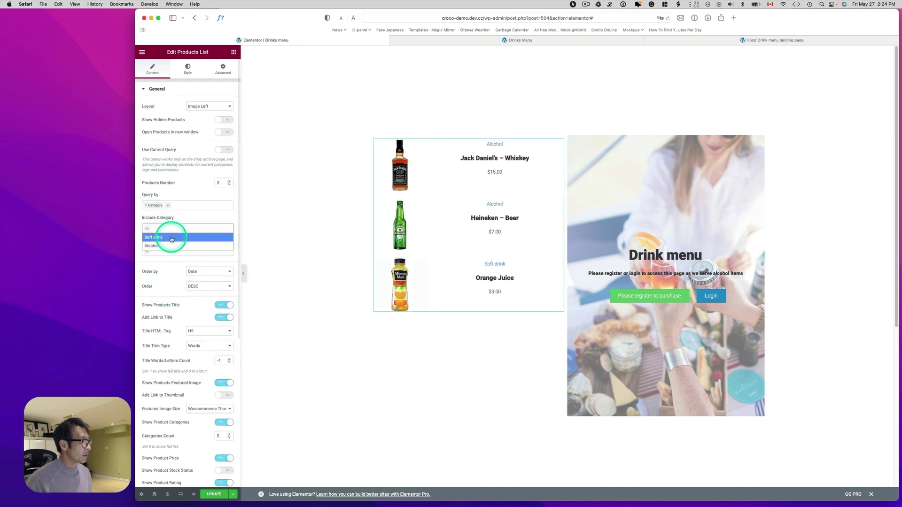
{"action": "left_click", "coordinate": [171, 240]}
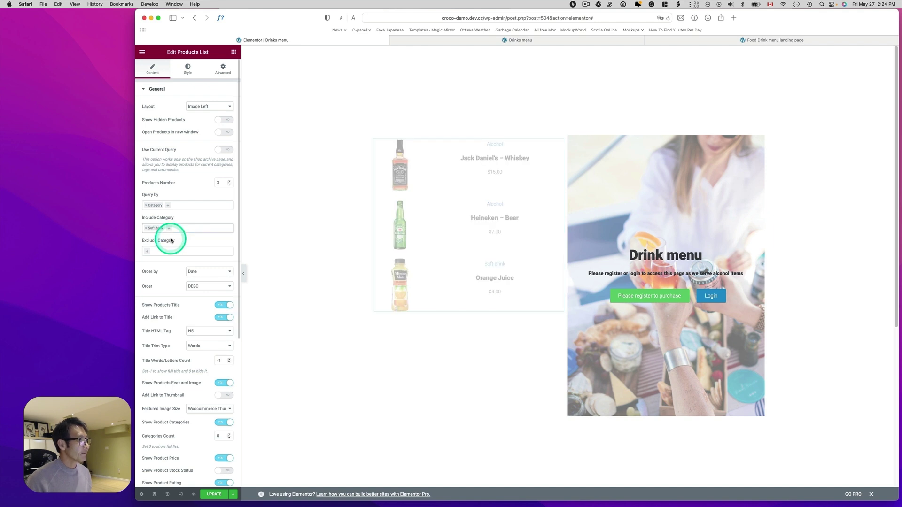
Hide the product category labels and show a quantity input on each product
{"action": "left_click", "coordinate": [436, 219]}
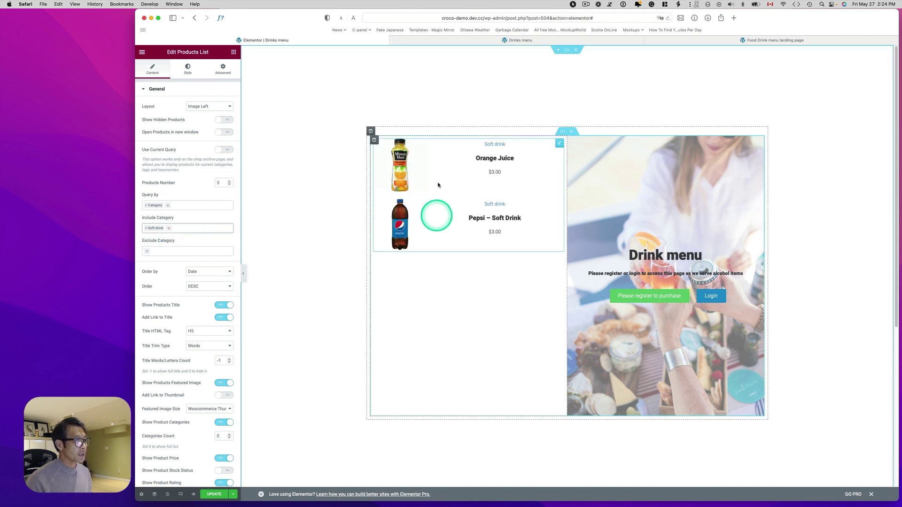
{"action": "left_click", "coordinate": [371, 223]}
{"action": "scroll", "coordinate": [212, 264], "scroll_direction": "down", "scroll_amount": 2}
{"action": "left_click", "coordinate": [224, 266]}
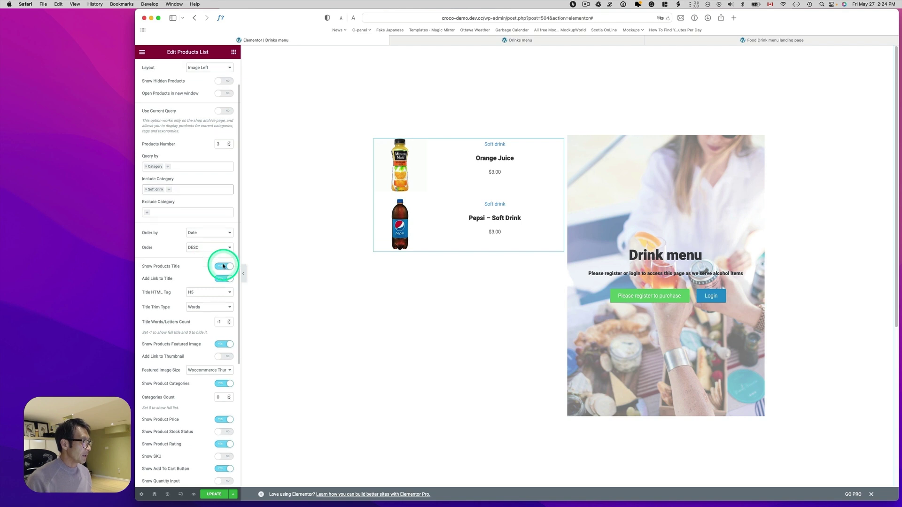
{"action": "scroll", "coordinate": [224, 264], "scroll_direction": "down", "scroll_amount": 1}
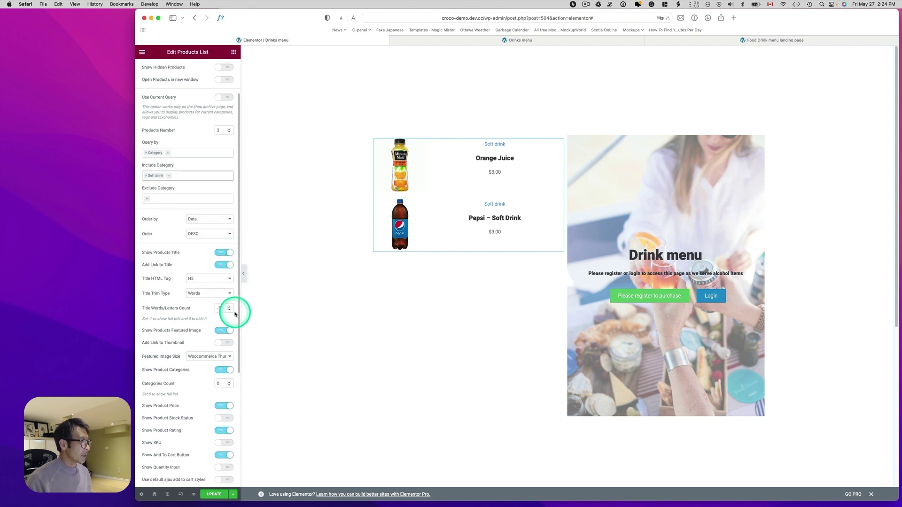
{"action": "scroll", "coordinate": [238, 314], "scroll_direction": "down", "scroll_amount": 1}
{"action": "left_click", "coordinate": [230, 362]}
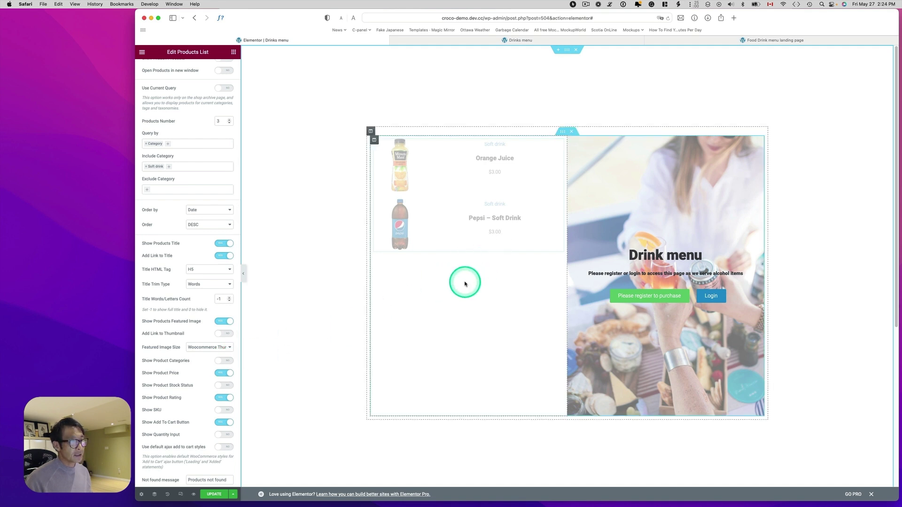
{"action": "scroll", "coordinate": [227, 358], "scroll_direction": "down", "scroll_amount": 1}
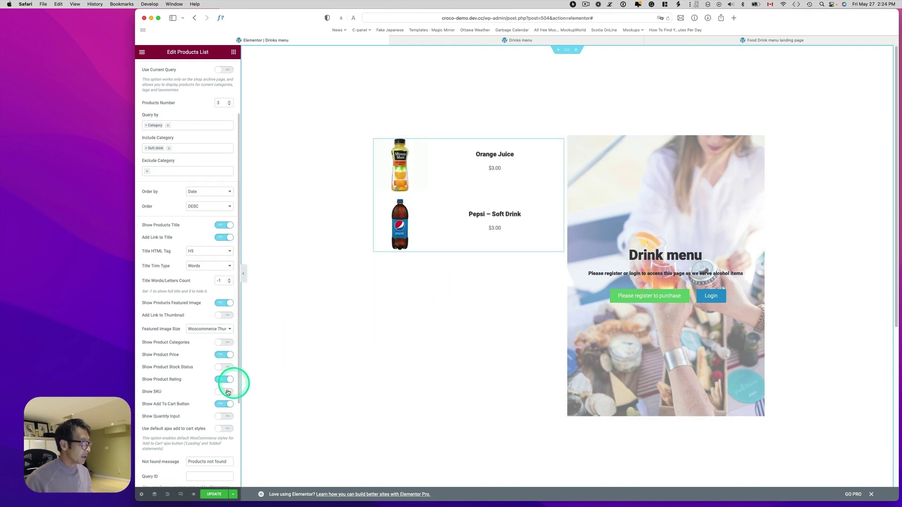
{"action": "left_click", "coordinate": [221, 416]}
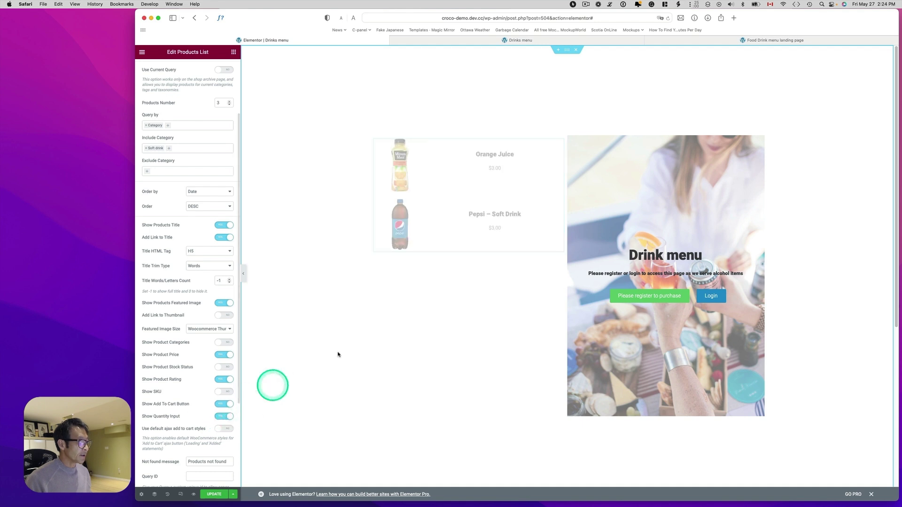
Set the products list's Style > Content alignment to Start (left)
{"action": "left_click", "coordinate": [442, 310]}
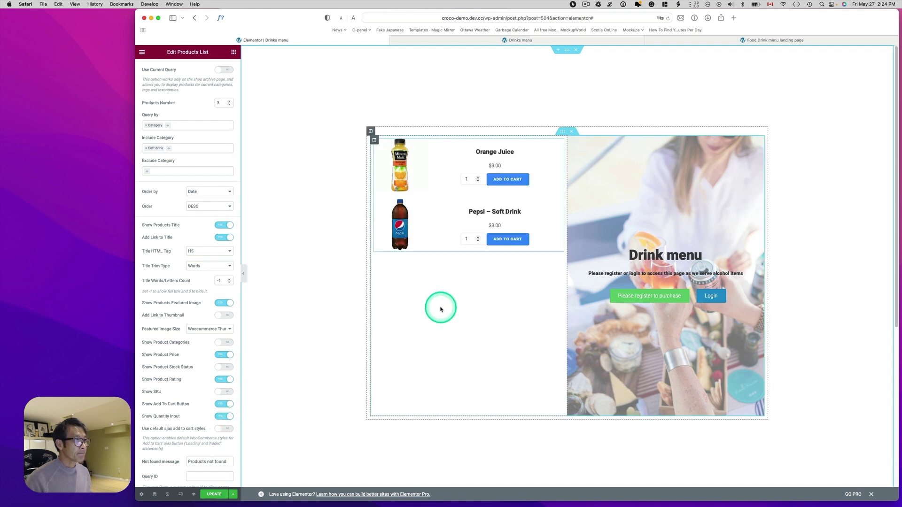
{"action": "left_click", "coordinate": [188, 75]}
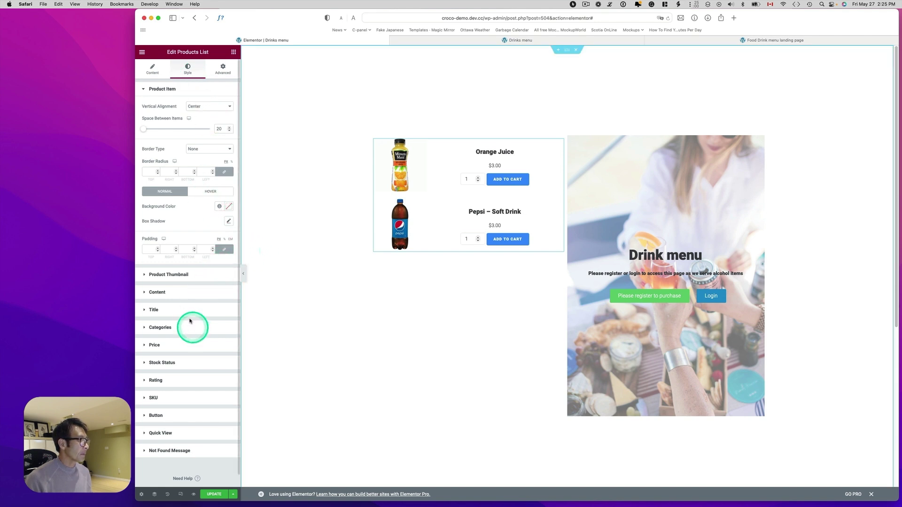
{"action": "left_click", "coordinate": [170, 292]}
{"action": "left_click", "coordinate": [210, 253]}
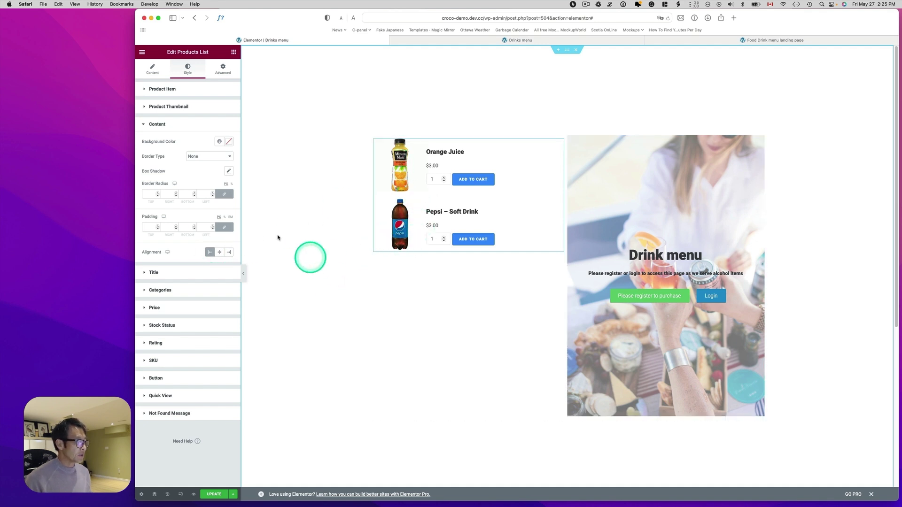
Duplicate the products list, switch the copy's category from Soft drink to Alcohol, and Update the page
{"action": "right_click", "coordinate": [558, 144]}
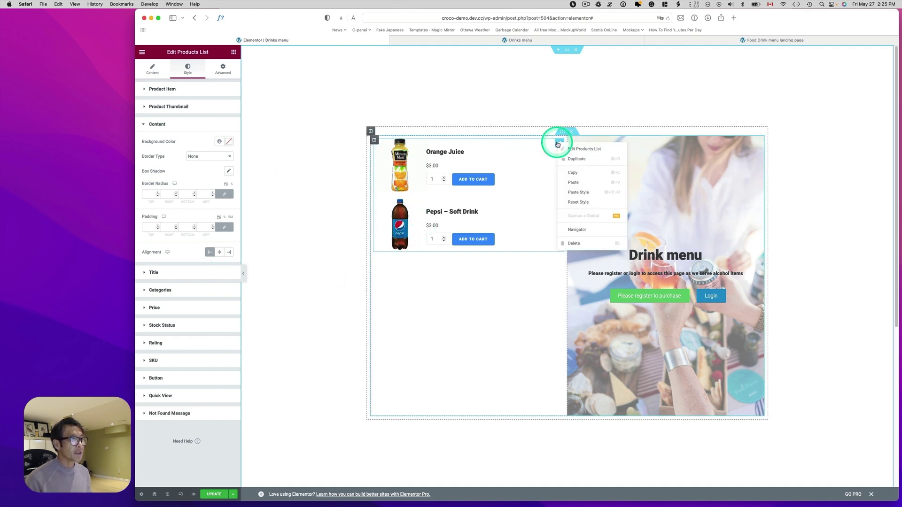
{"action": "left_click", "coordinate": [570, 155]}
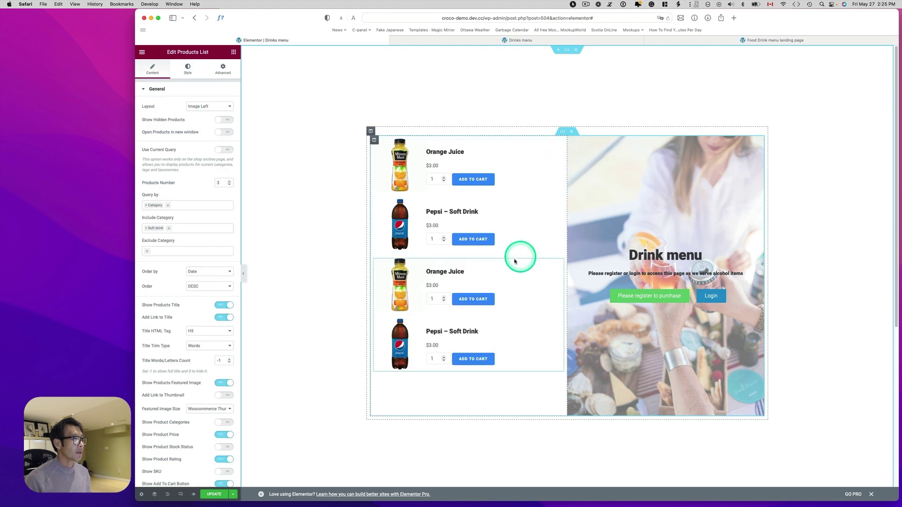
{"action": "left_click", "coordinate": [558, 275]}
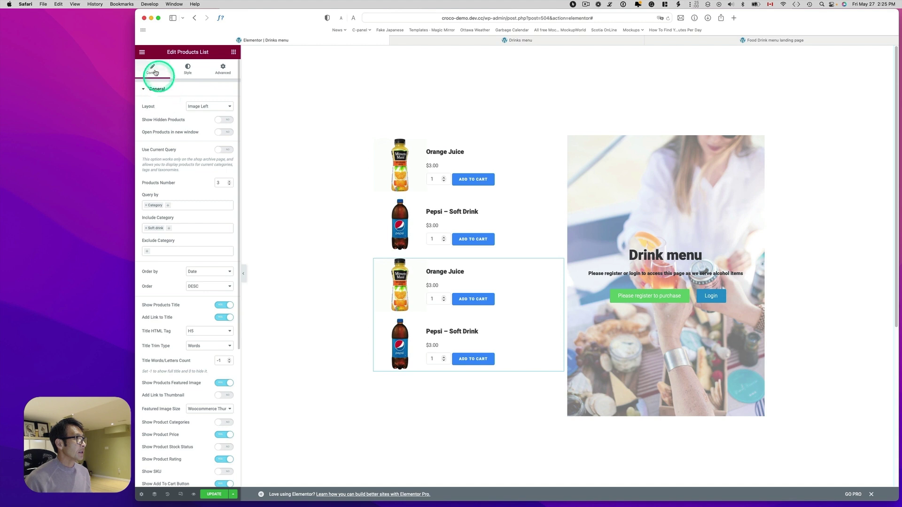
{"action": "left_click", "coordinate": [146, 231]}
{"action": "left_click", "coordinate": [160, 240]}
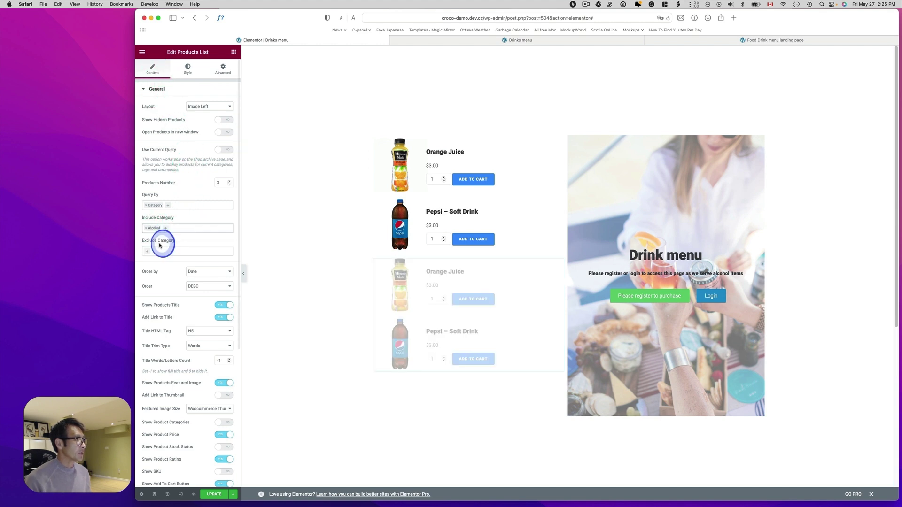
{"action": "left_click", "coordinate": [269, 253]}
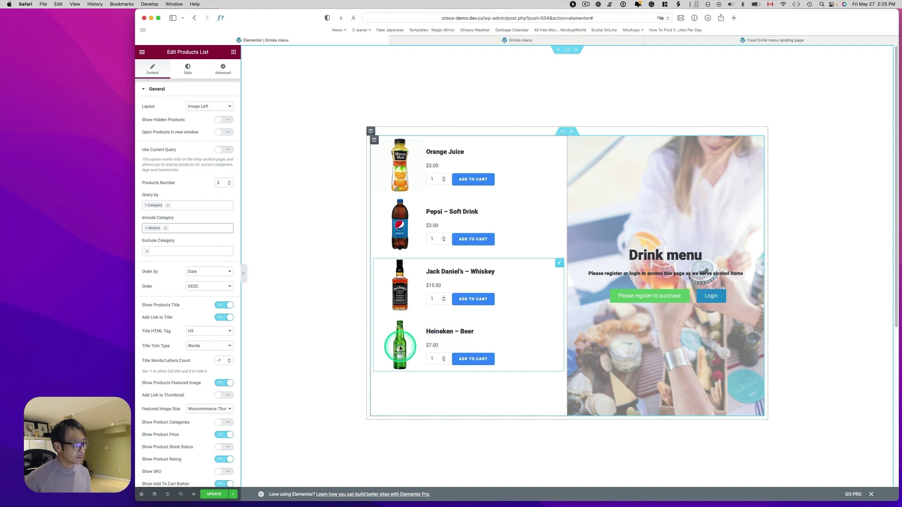
{"action": "left_click", "coordinate": [215, 494]}
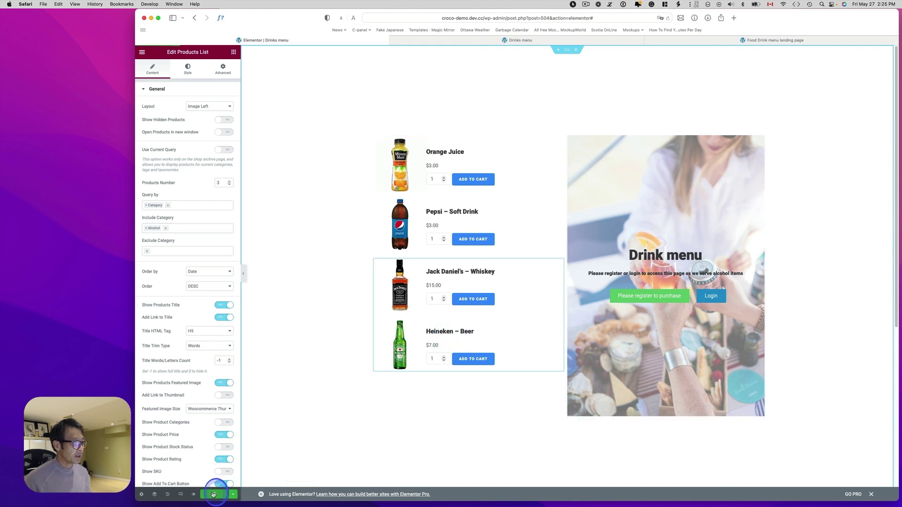
Inspect the Happy Hour and Tuesday Liquor banners, then select the Please register to purchase button
{"action": "scroll", "coordinate": [513, 188], "scroll_direction": "down", "scroll_amount": 5}
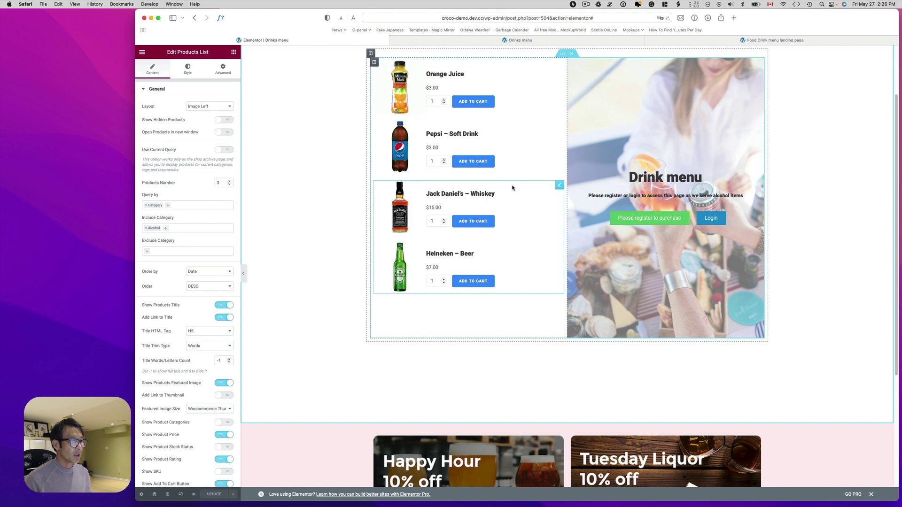
{"action": "scroll", "coordinate": [513, 188], "scroll_direction": "down", "scroll_amount": 2}
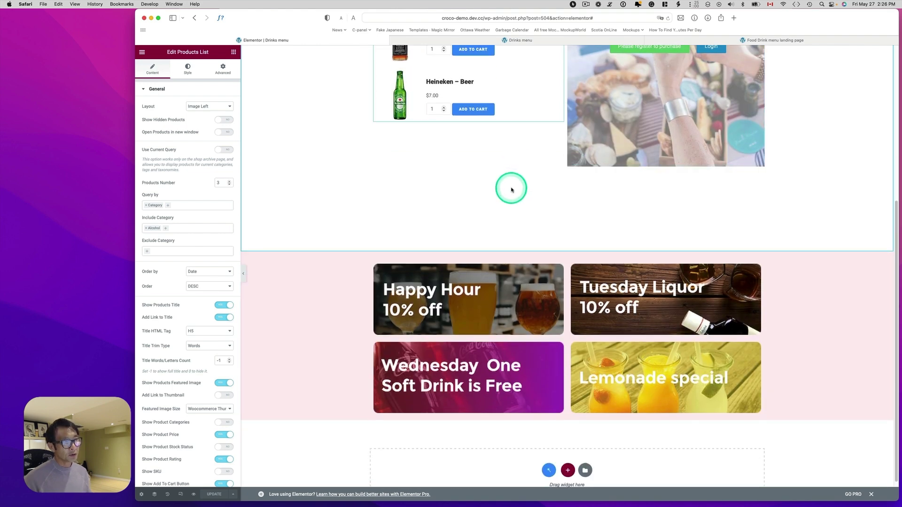
{"action": "left_click", "coordinate": [500, 308]}
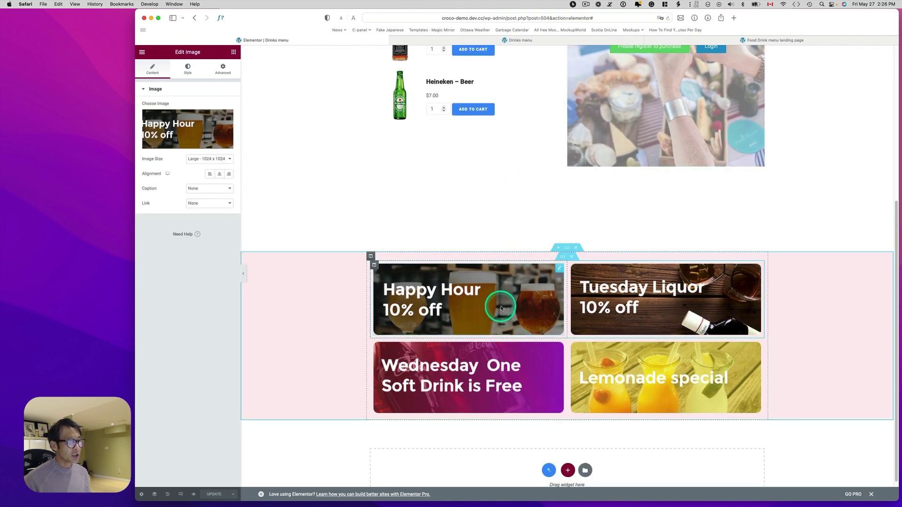
{"action": "left_click", "coordinate": [619, 303]}
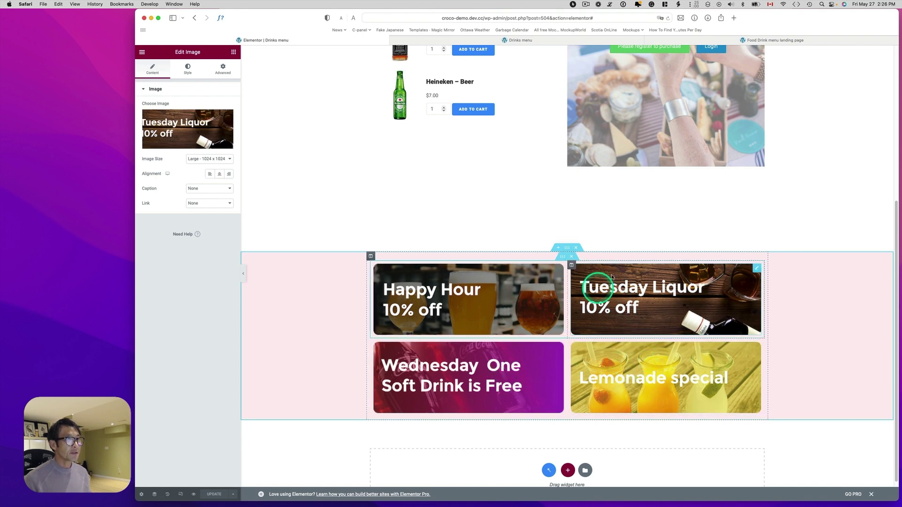
{"action": "scroll", "coordinate": [680, 172], "scroll_direction": "up", "scroll_amount": 3}
{"action": "left_click", "coordinate": [652, 172]}
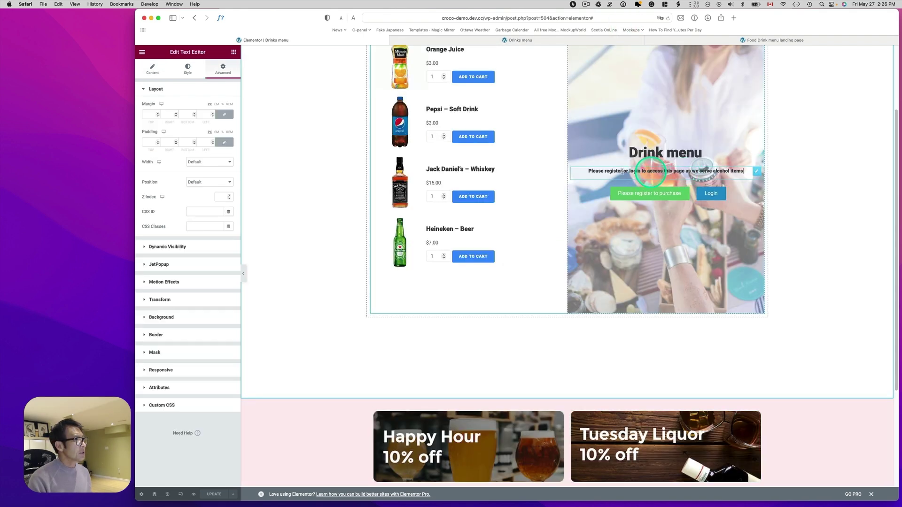
{"action": "left_click", "coordinate": [685, 193]}
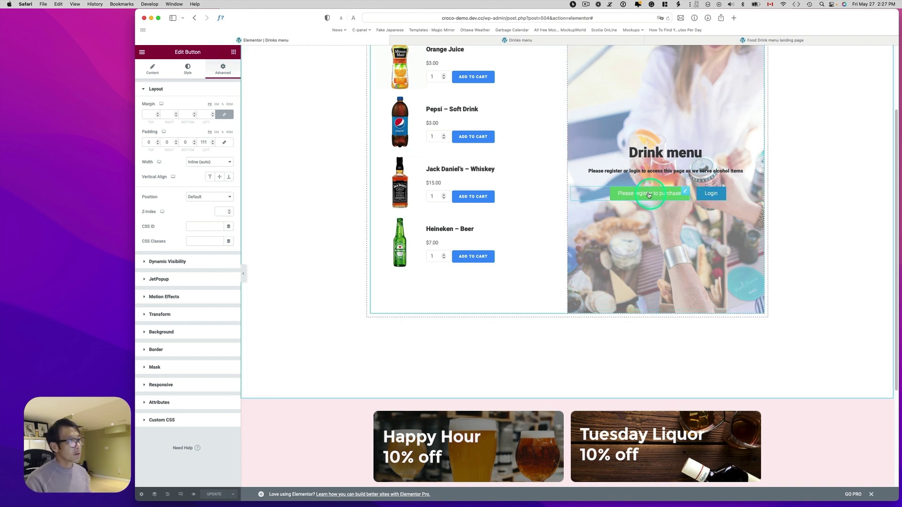
Attach the registration popup to the Please register to purchase button via JetPopup, then view the live Drinks page
{"action": "left_click", "coordinate": [234, 51]}
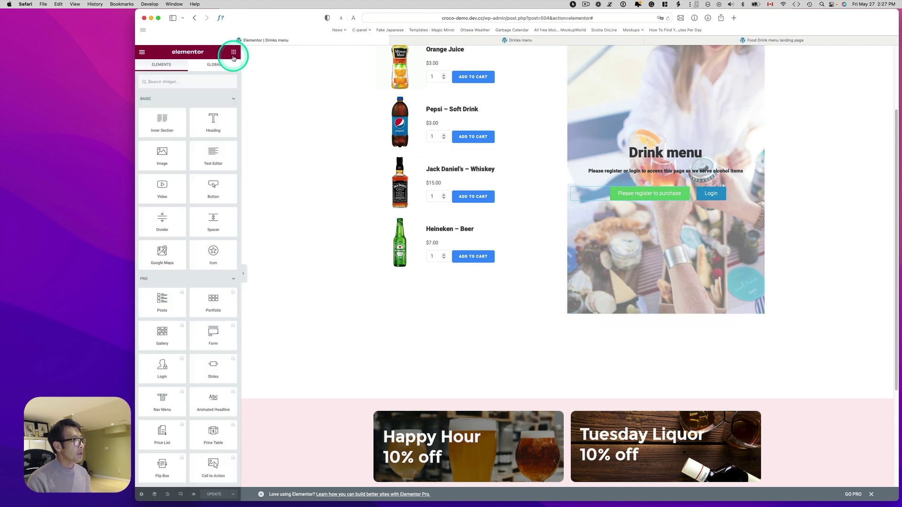
{"action": "left_click", "coordinate": [633, 198]}
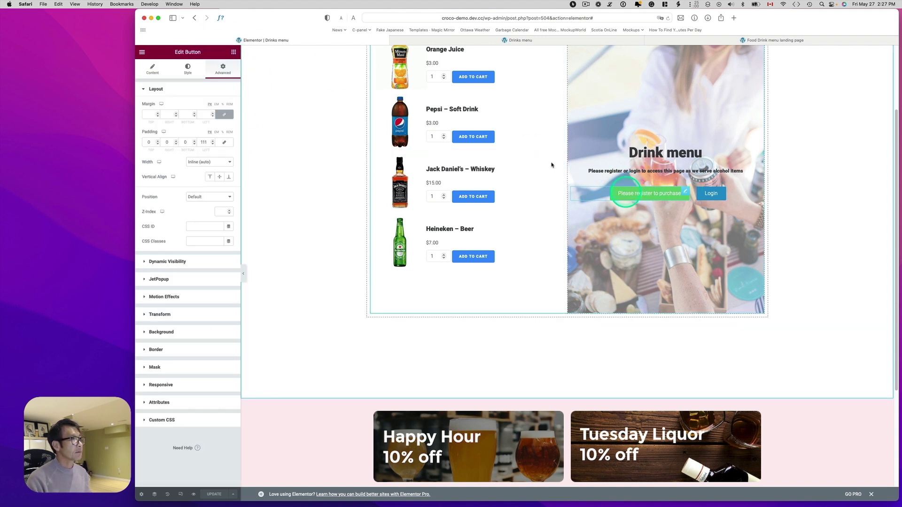
{"action": "left_click", "coordinate": [184, 278]}
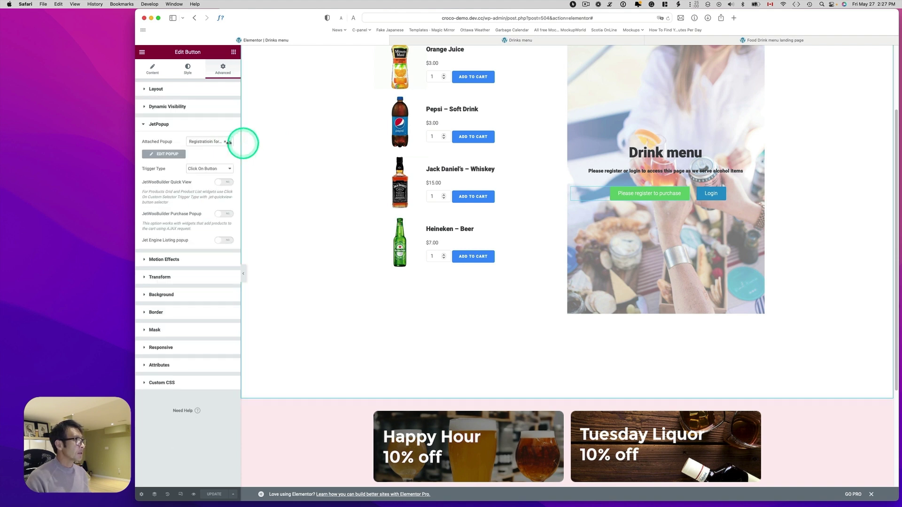
{"action": "left_click", "coordinate": [193, 143]}
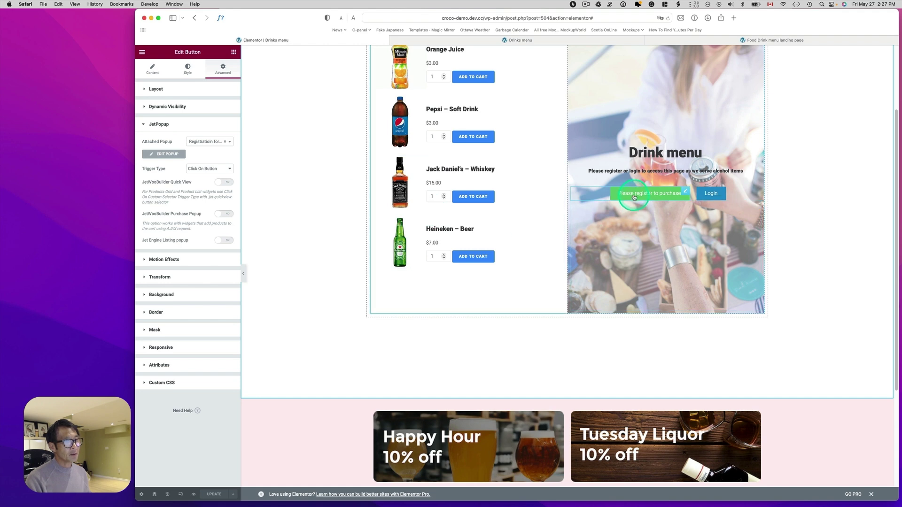
{"action": "left_click_drag", "start_coordinate": [611, 42], "coordinate": [743, 40]}
{"action": "scroll", "coordinate": [647, 298], "scroll_direction": "down", "scroll_amount": 1}
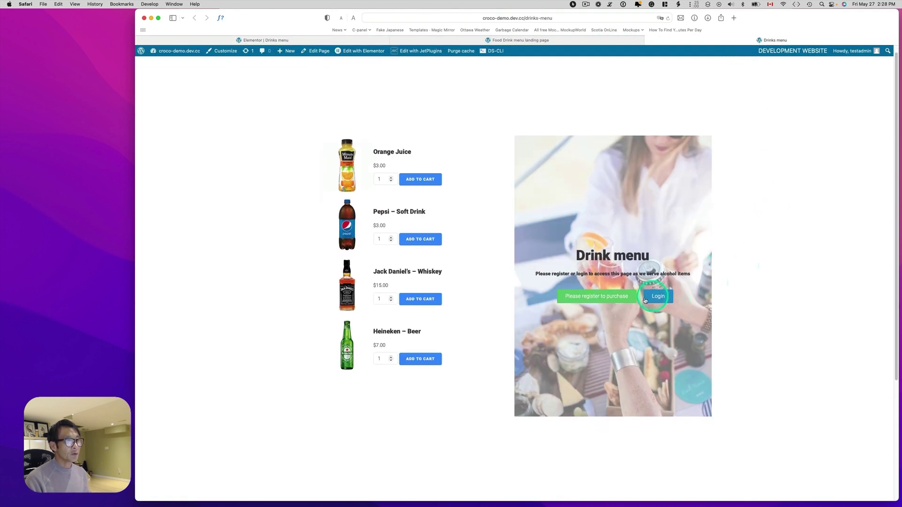
{"action": "left_click", "coordinate": [606, 298]}
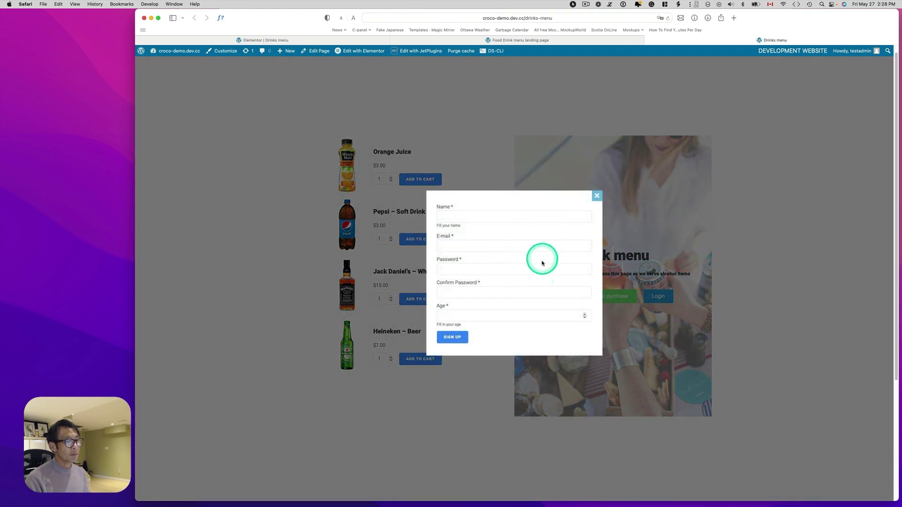
{"action": "left_click", "coordinate": [597, 196]}
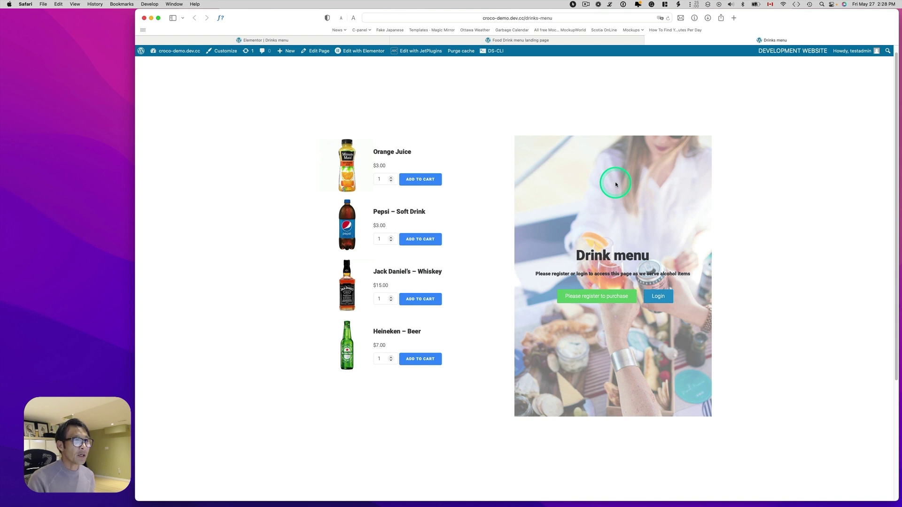
{"action": "left_click", "coordinate": [519, 42]}
Back in the Drinks menu editor, search the Finder for 'dash' to list the Dashboard
{"action": "left_click", "coordinate": [362, 42]}
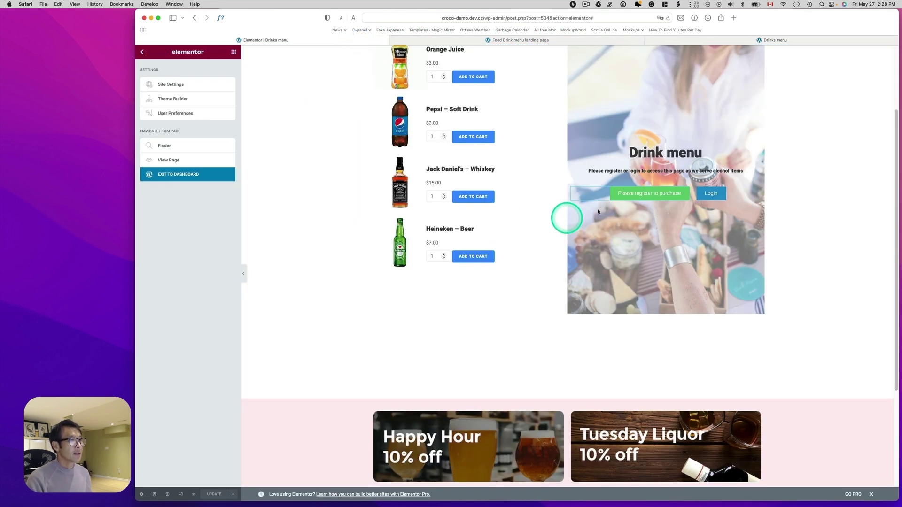
{"action": "scroll", "coordinate": [586, 240], "scroll_direction": "down", "scroll_amount": 3}
{"action": "scroll", "coordinate": [568, 268], "scroll_direction": "up", "scroll_amount": 2}
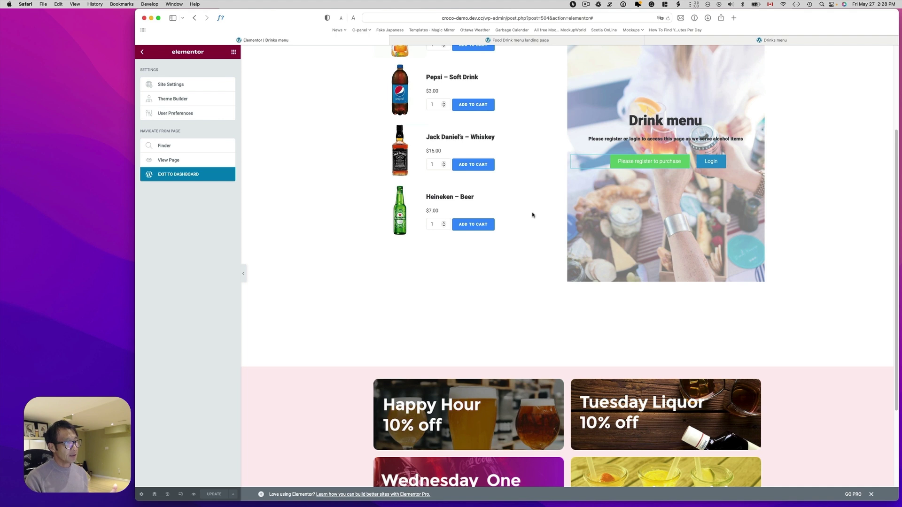
{"action": "key", "text": "super+e"}
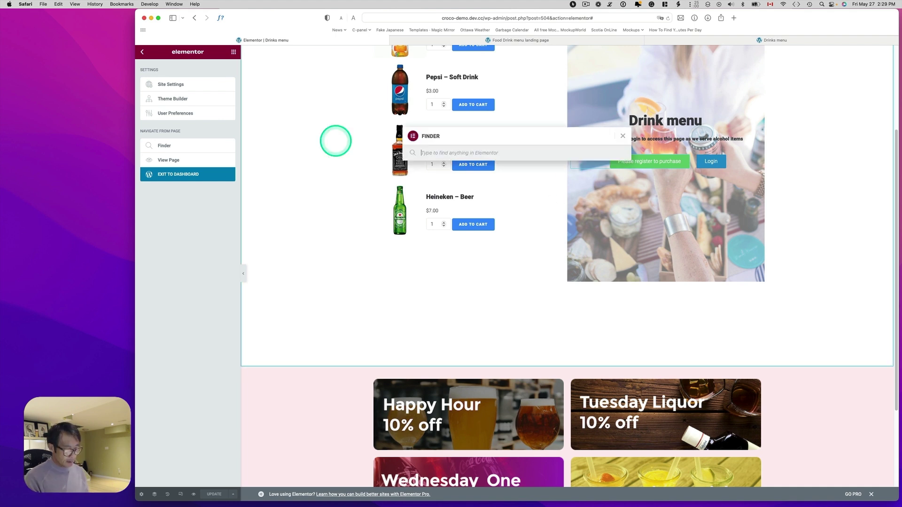
{"action": "type", "text": "dah"}
{"action": "key", "text": "BackSpace"}
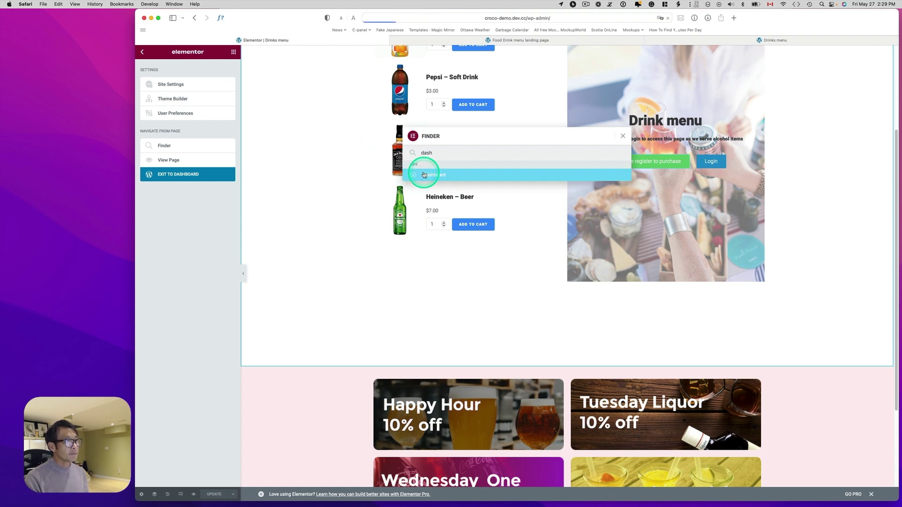
Open the Age meta box from JetEngine's Meta Boxes list in the WordPress dashboard
{"action": "left_click", "coordinate": [425, 175]}
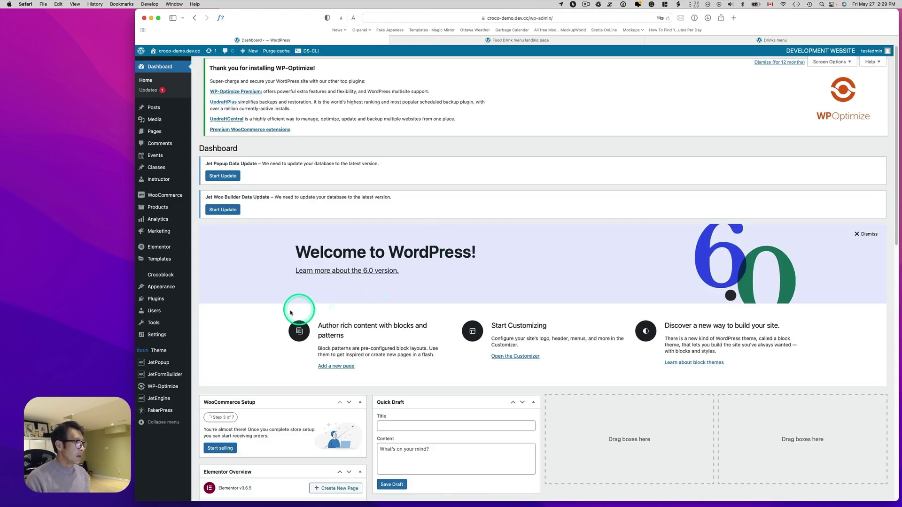
{"action": "mouse_move", "coordinate": [169, 399]}
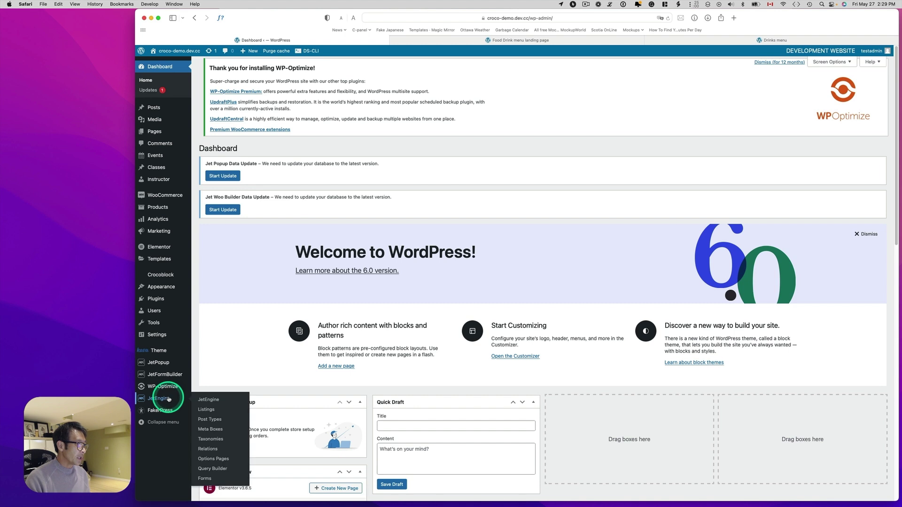
{"action": "left_click", "coordinate": [216, 431]}
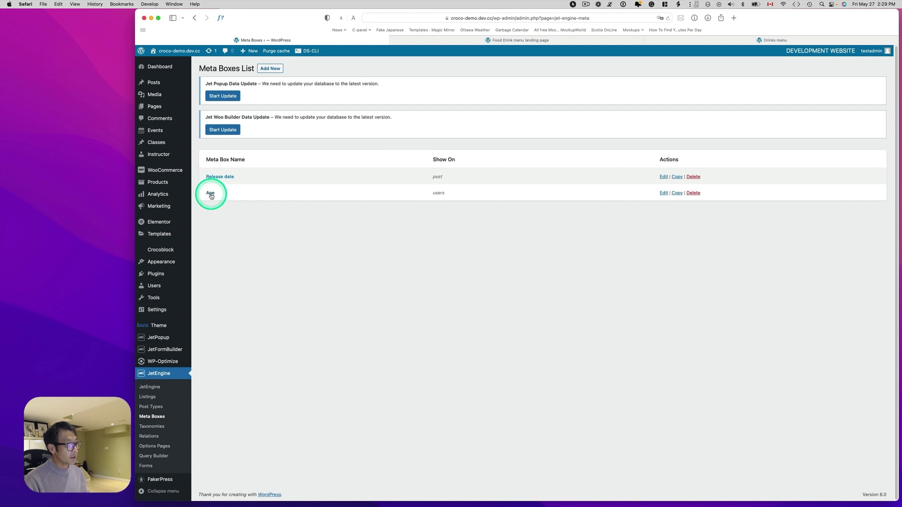
{"action": "left_click", "coordinate": [210, 193]}
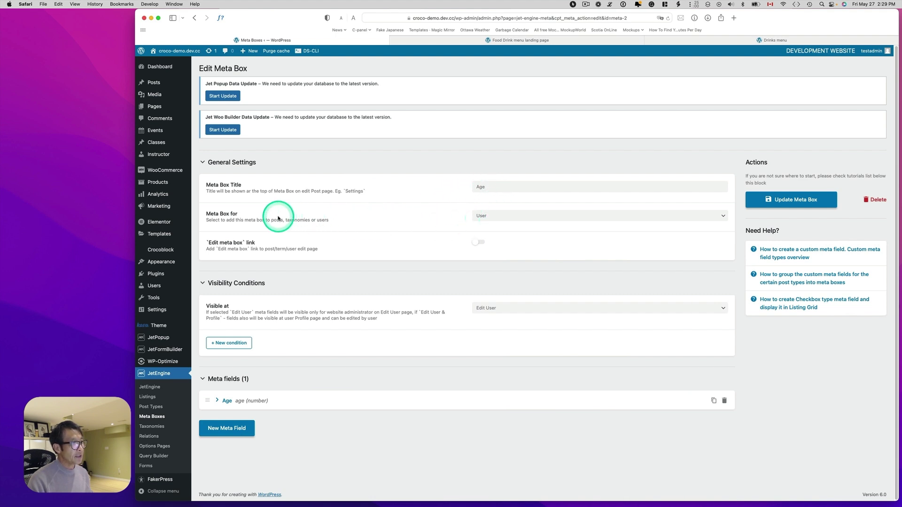
Keep the meta box assigned to Users and the Age field type as Number
{"action": "left_click", "coordinate": [489, 217]}
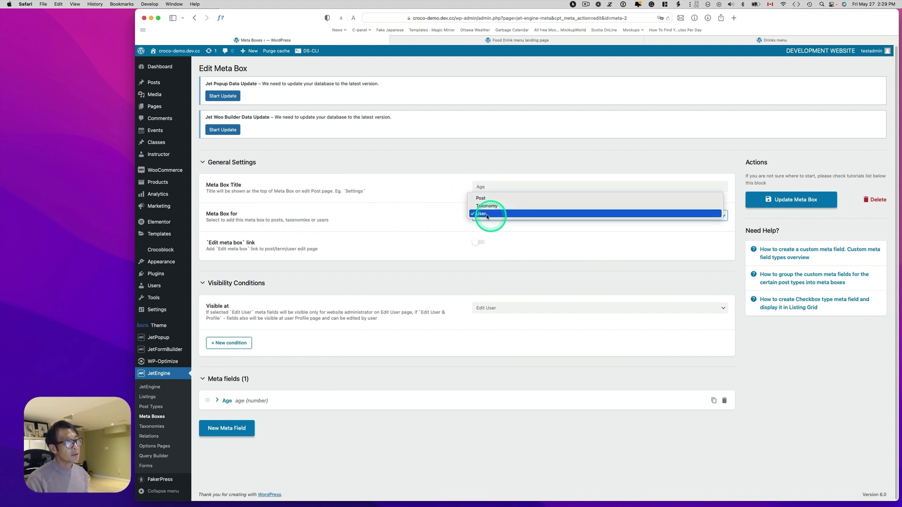
{"action": "left_click", "coordinate": [484, 216]}
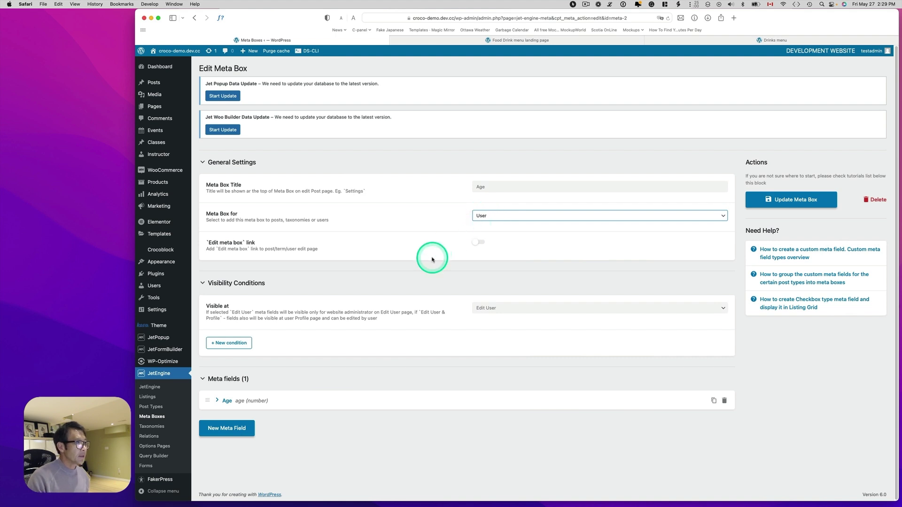
{"action": "left_click", "coordinate": [224, 400]}
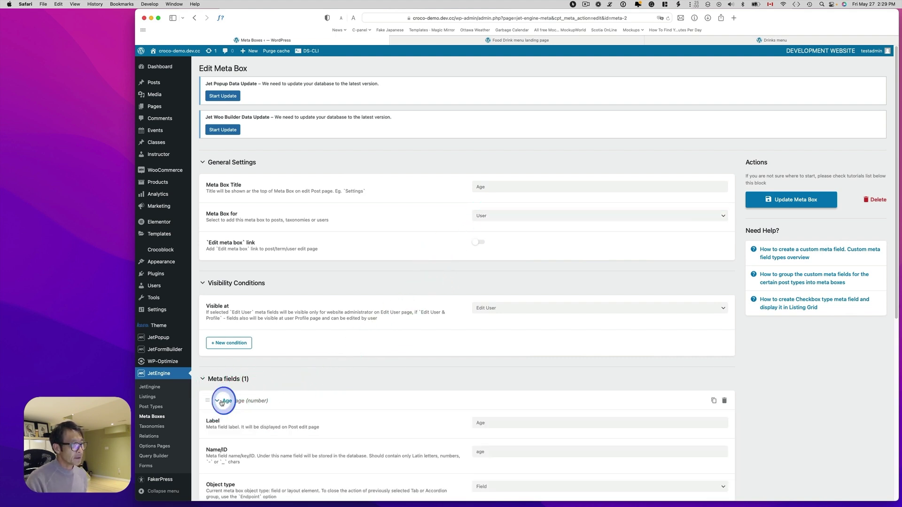
{"action": "scroll", "coordinate": [348, 394], "scroll_direction": "down", "scroll_amount": 3}
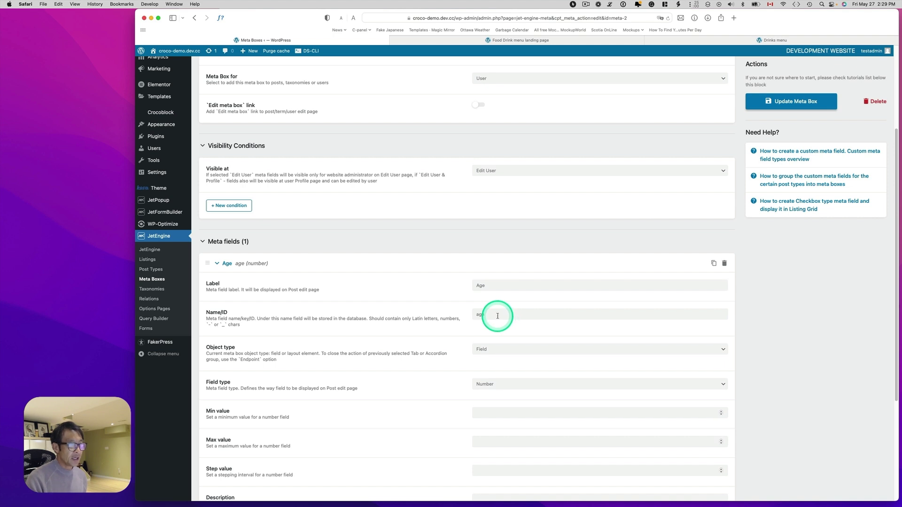
{"action": "scroll", "coordinate": [508, 338], "scroll_direction": "down", "scroll_amount": 1}
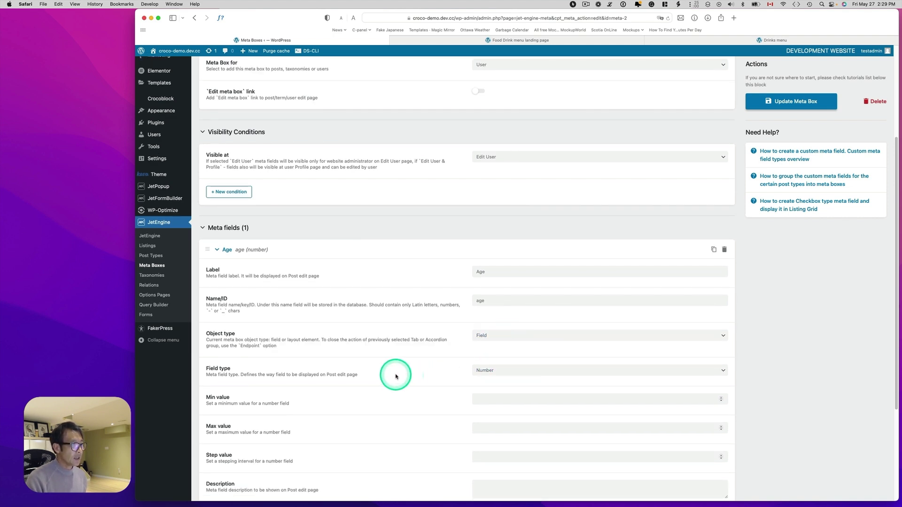
{"action": "left_click", "coordinate": [484, 375]}
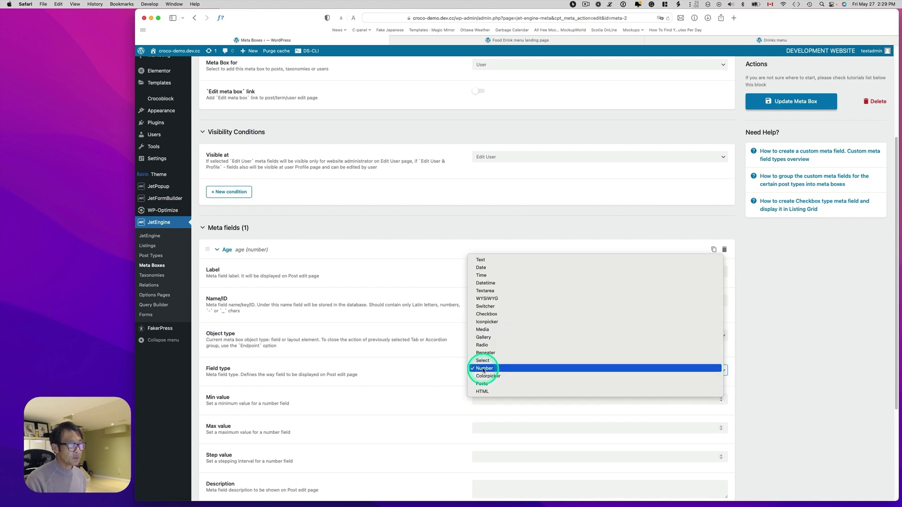
{"action": "left_click", "coordinate": [483, 369]}
Save the Age meta box with Update Meta Box
{"action": "scroll", "coordinate": [489, 376], "scroll_direction": "down", "scroll_amount": 5}
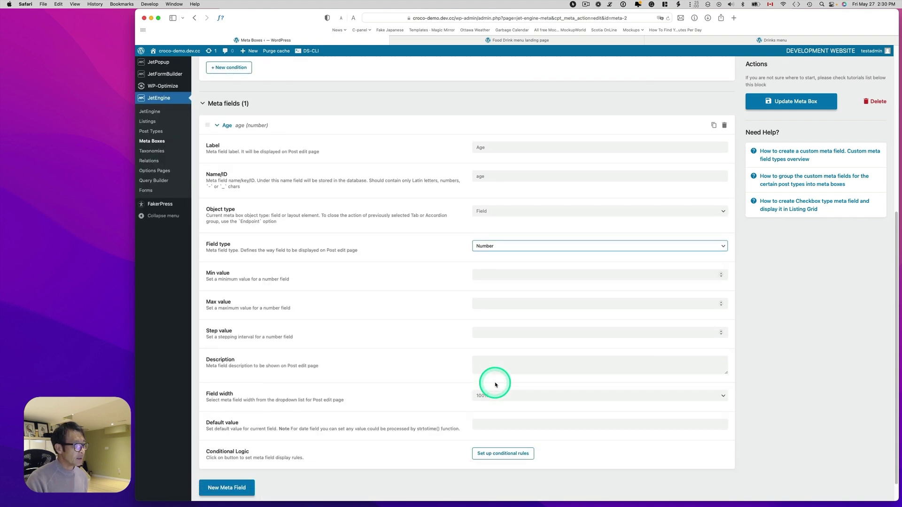
{"action": "left_click", "coordinate": [782, 101]}
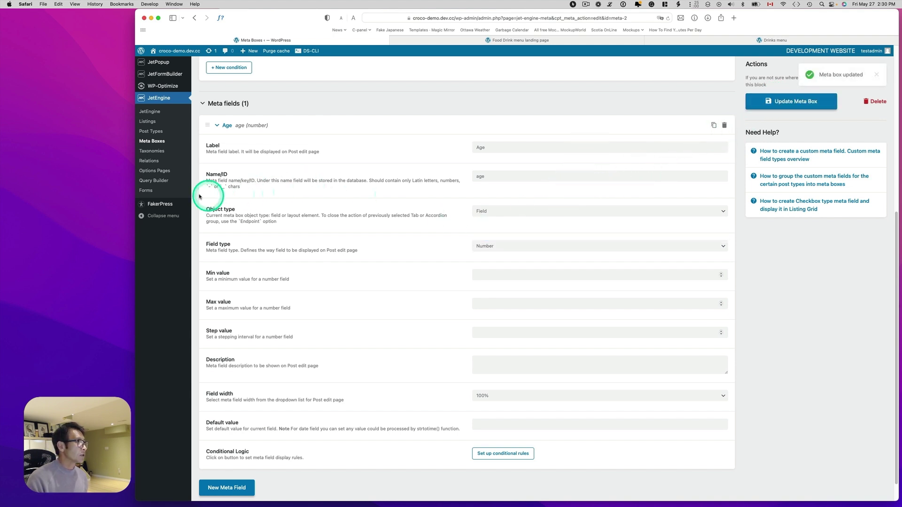
{"action": "scroll", "coordinate": [151, 170], "scroll_direction": "up", "scroll_amount": 1}
{"action": "scroll", "coordinate": [152, 171], "scroll_direction": "up", "scroll_amount": 5}
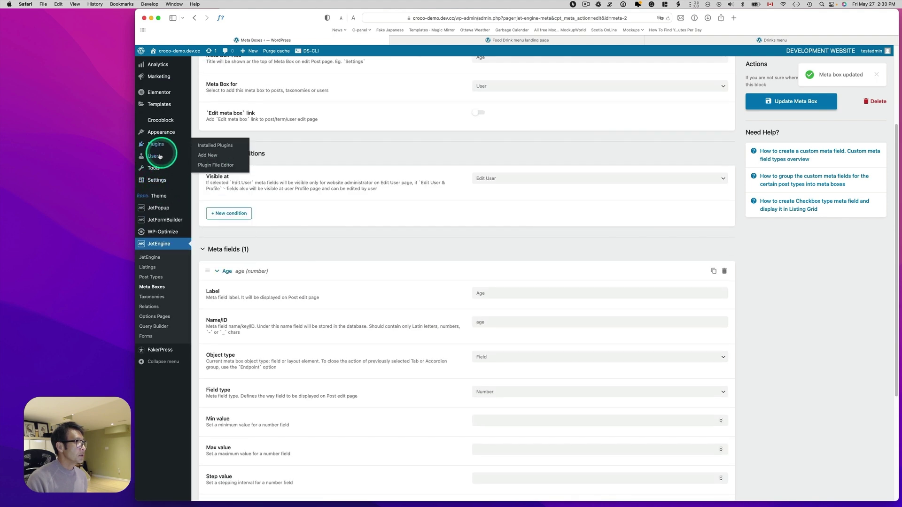
Open the first customer's Edit User profile from All Users and scroll down to the Age field
{"action": "mouse_move", "coordinate": [158, 157]}
{"action": "left_click", "coordinate": [201, 159]}
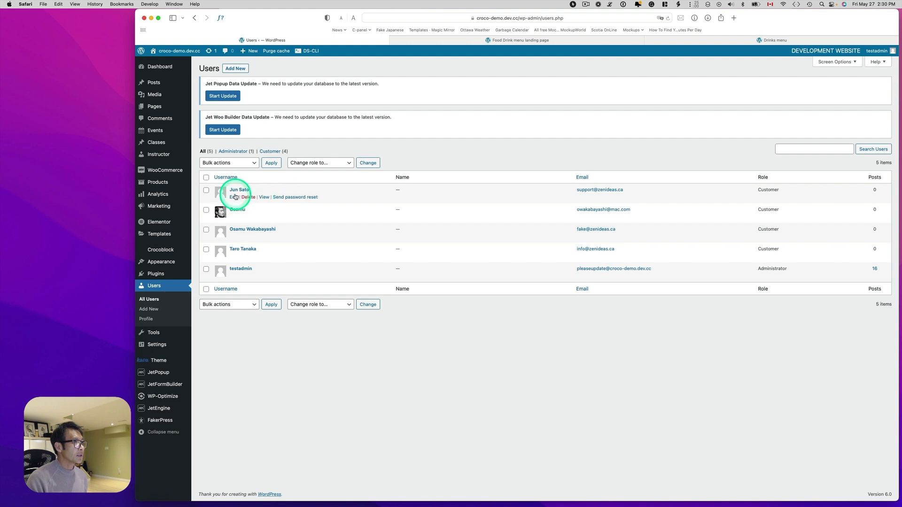
{"action": "left_click", "coordinate": [235, 198]}
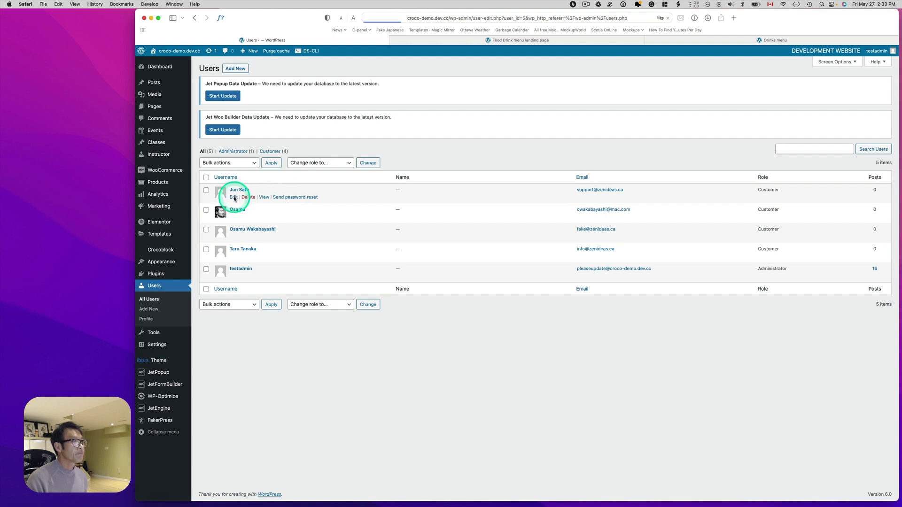
{"action": "scroll", "coordinate": [376, 240], "scroll_direction": "down", "scroll_amount": 15}
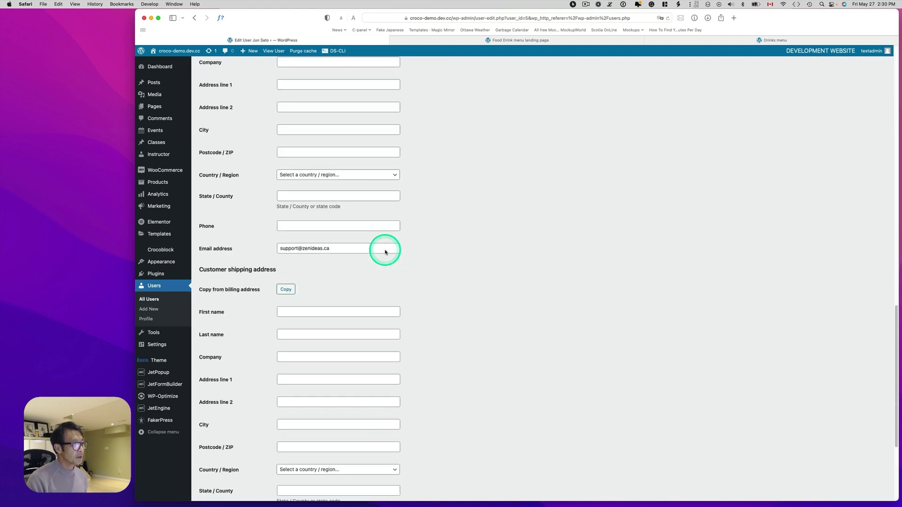
{"action": "scroll", "coordinate": [385, 250], "scroll_direction": "down", "scroll_amount": 5}
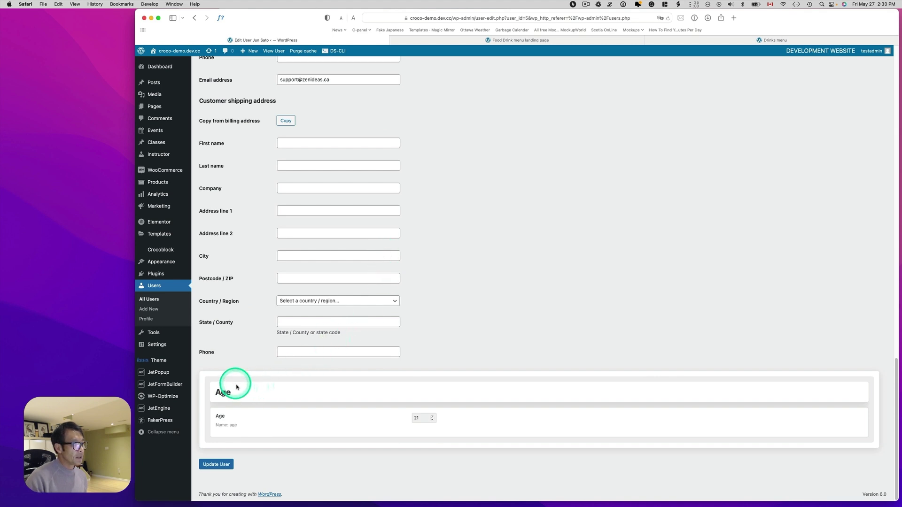
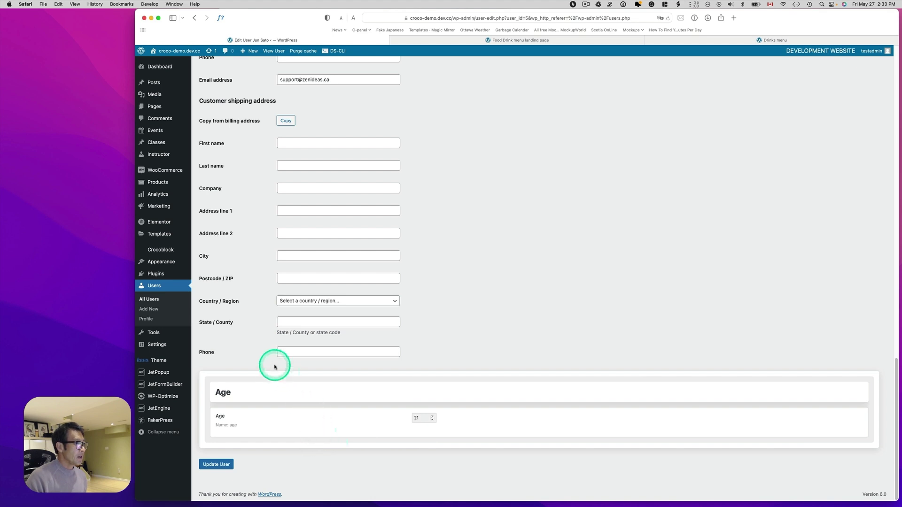
Go to the JetFormBuilder Forms list showing the Registration form
{"action": "left_click", "coordinate": [201, 387]}
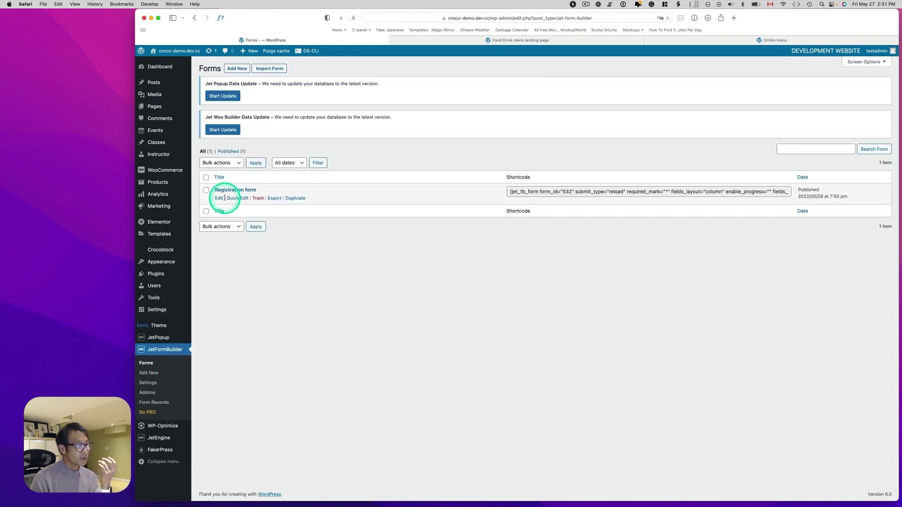
Inspect the Registration form's required Age number field, then return to the Drinks menu tab
{"action": "left_click", "coordinate": [218, 199]}
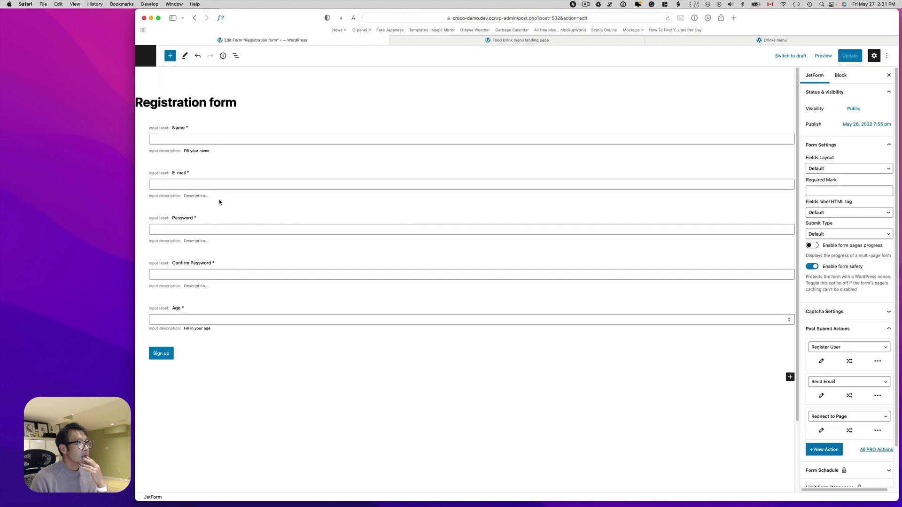
{"action": "left_click", "coordinate": [165, 320]}
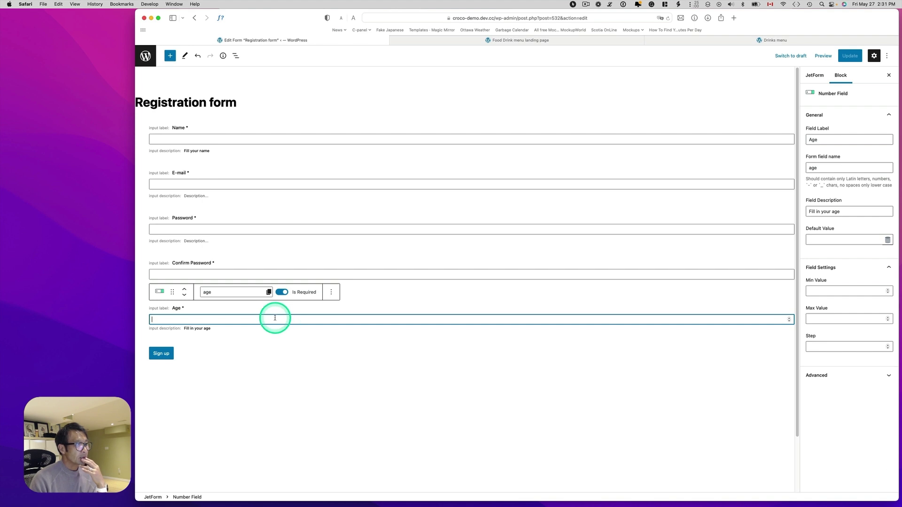
{"action": "left_click", "coordinate": [776, 40]}
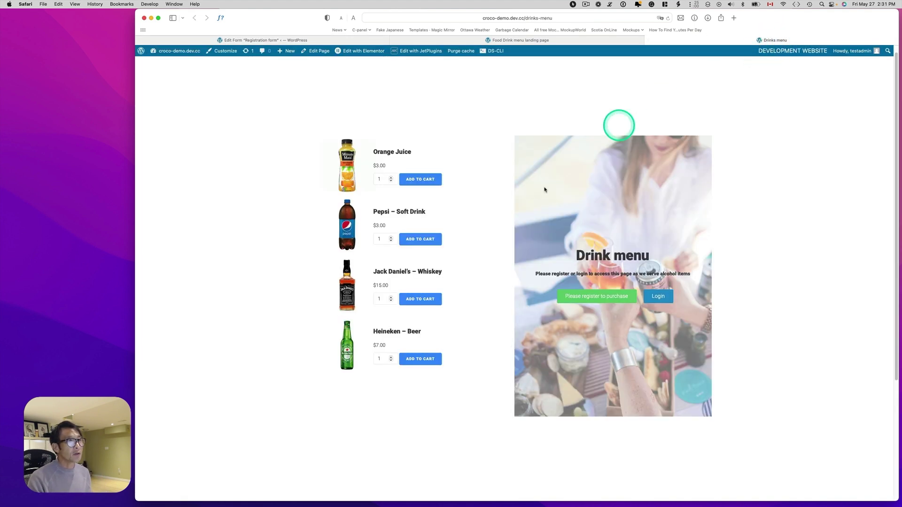
Check the registration popup's Age field, then open the Drinks menu page in Elementor
{"action": "left_click", "coordinate": [591, 301]}
{"action": "left_click", "coordinate": [469, 318]}
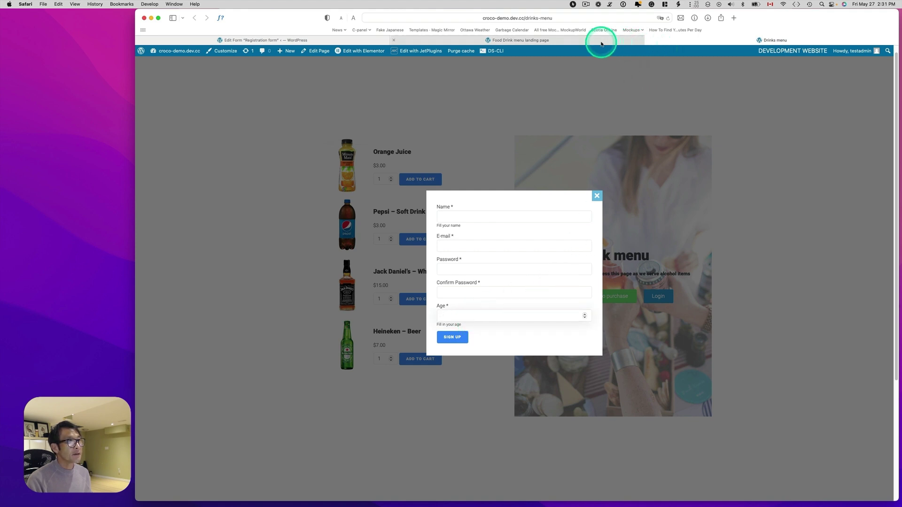
{"action": "left_click", "coordinate": [264, 40]}
{"action": "mouse_move", "coordinate": [162, 437]}
{"action": "left_click", "coordinate": [213, 387]}
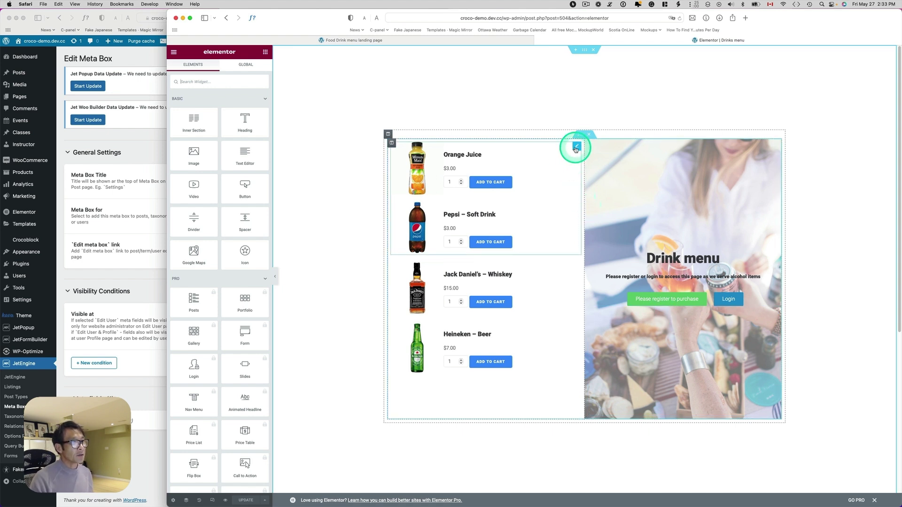
Set the soft-drink product list's Dynamic Visibility to show only when User logged in
{"action": "left_click", "coordinate": [576, 148]}
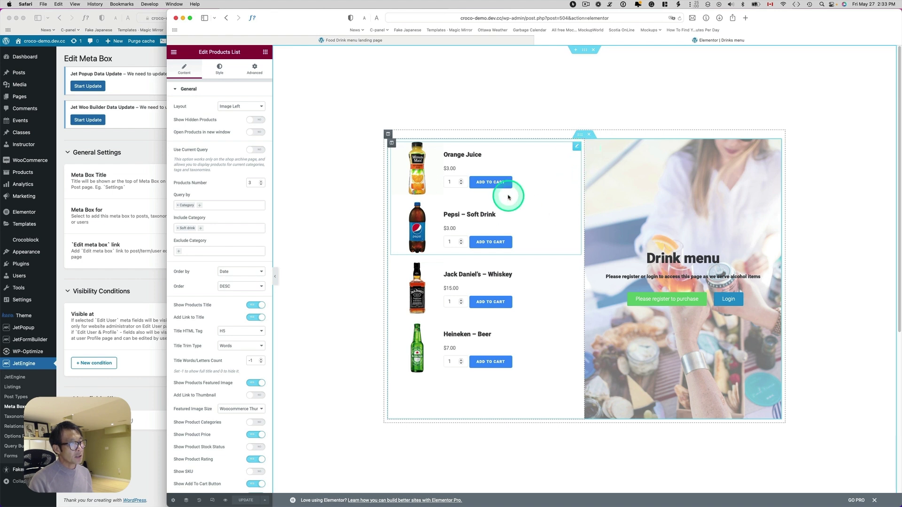
{"action": "left_click", "coordinate": [255, 70]}
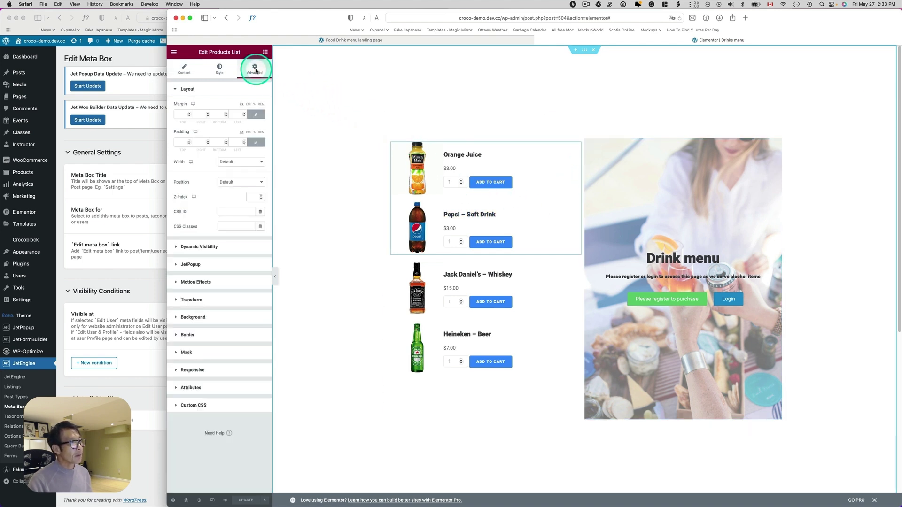
{"action": "left_click", "coordinate": [206, 251]}
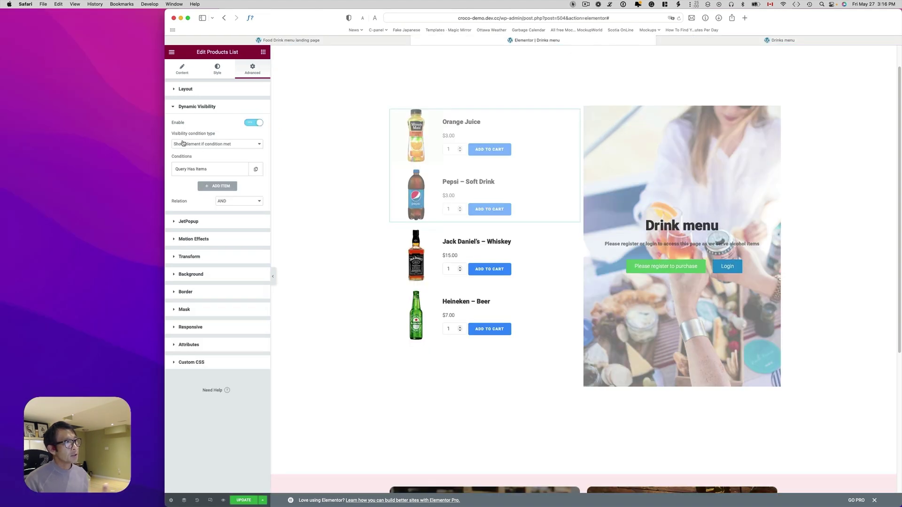
{"action": "left_click", "coordinate": [184, 143]}
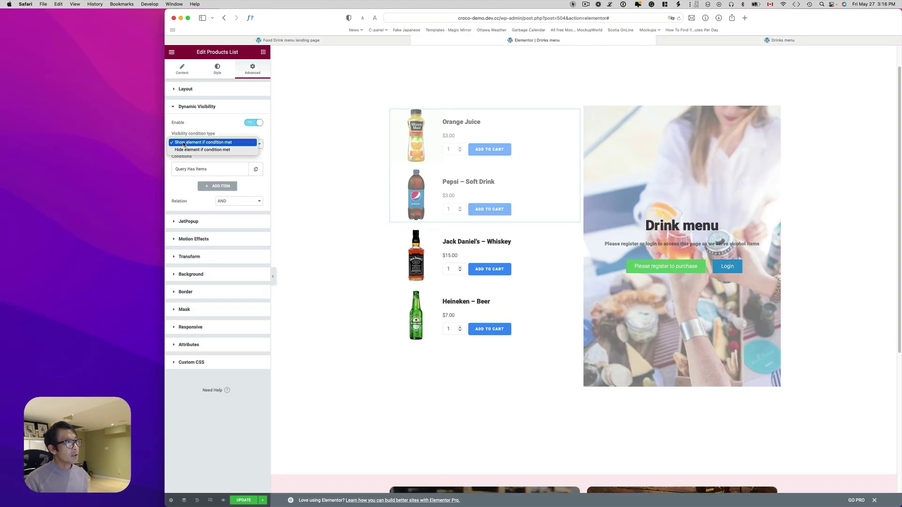
{"action": "left_click", "coordinate": [215, 144]}
{"action": "left_click", "coordinate": [421, 183]}
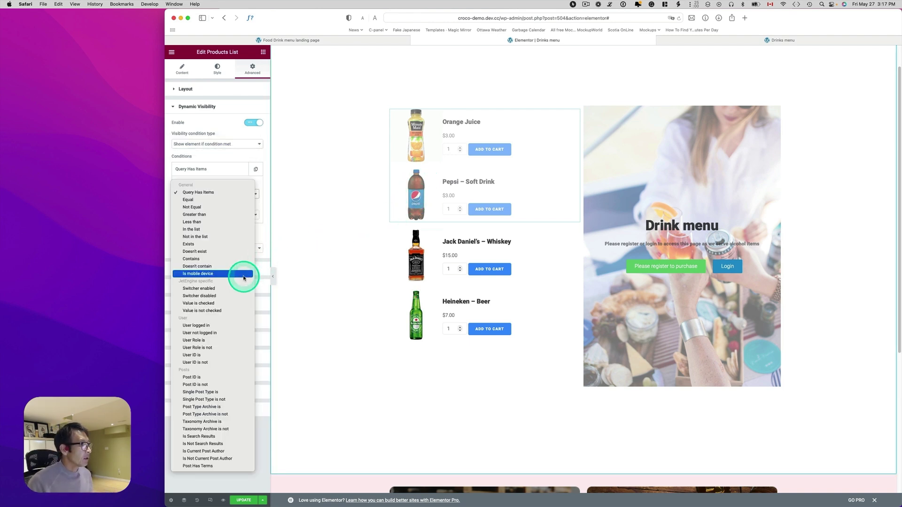
{"action": "left_click", "coordinate": [226, 327]}
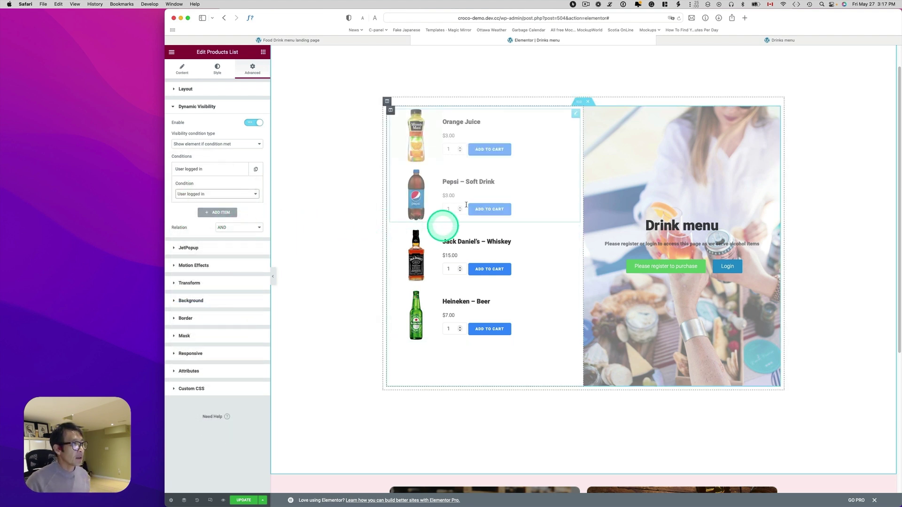
Save the page and open Dynamic Visibility for the alcohol product list
{"action": "left_click", "coordinate": [236, 501]}
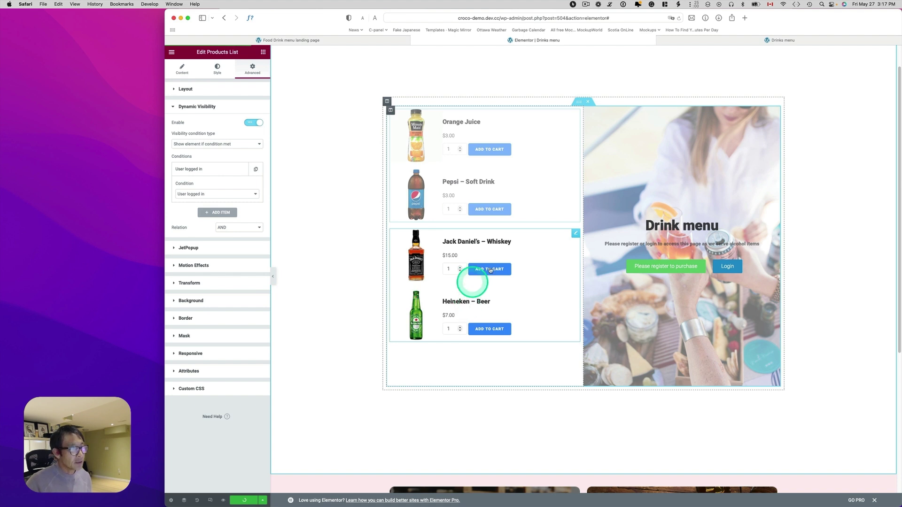
{"action": "left_click", "coordinate": [576, 235]}
{"action": "left_click", "coordinate": [187, 253]}
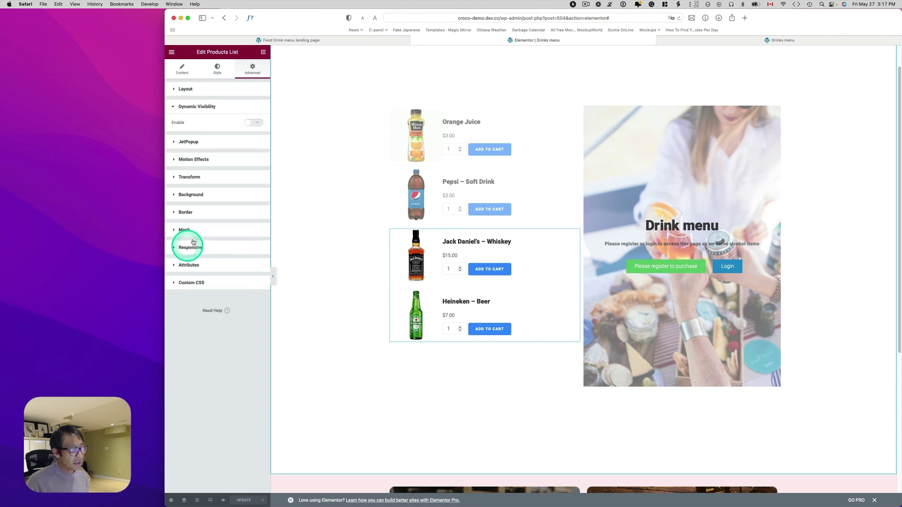
Enable Dynamic Visibility on the alcohol list with a User logged in condition
{"action": "left_click", "coordinate": [252, 125]}
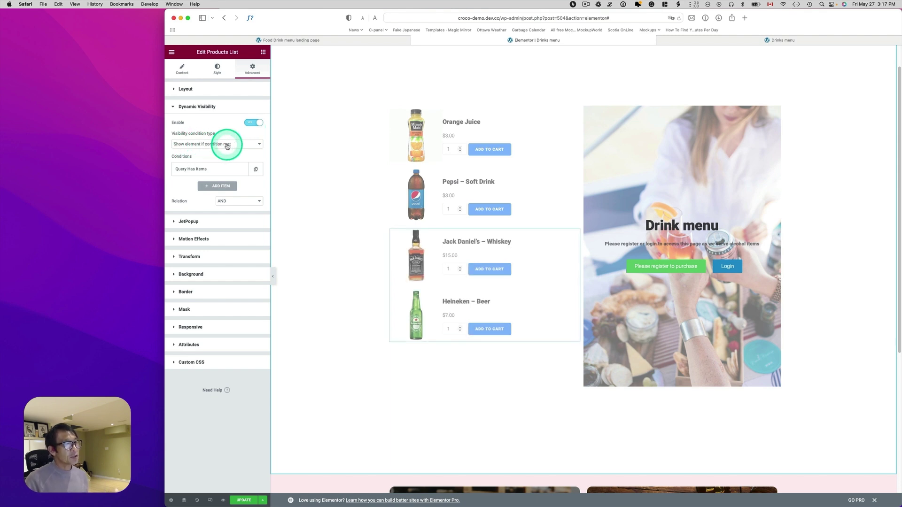
{"action": "left_click", "coordinate": [202, 166]}
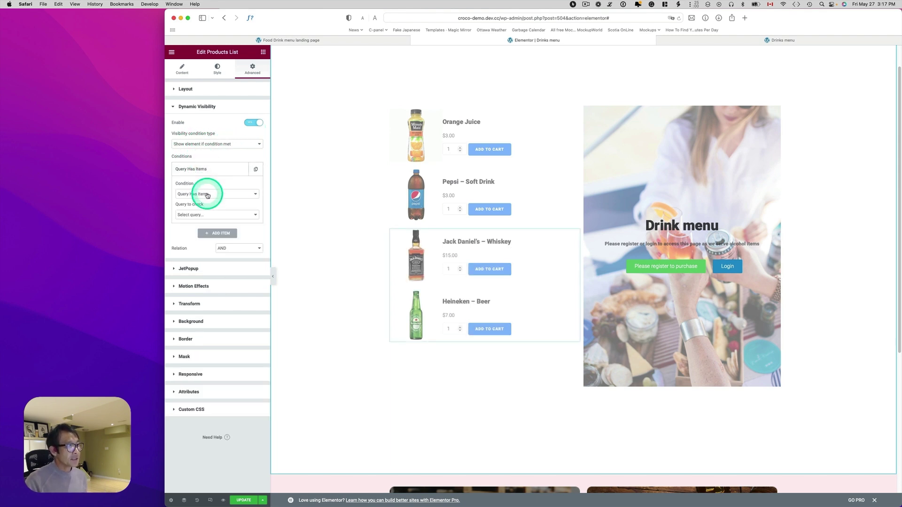
{"action": "left_click", "coordinate": [209, 194]}
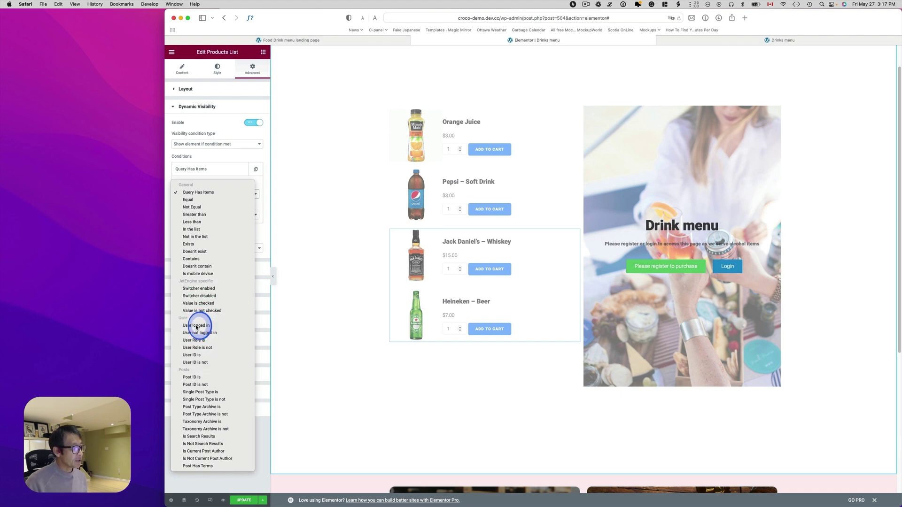
{"action": "left_click", "coordinate": [197, 326]}
{"action": "left_click", "coordinate": [255, 241]}
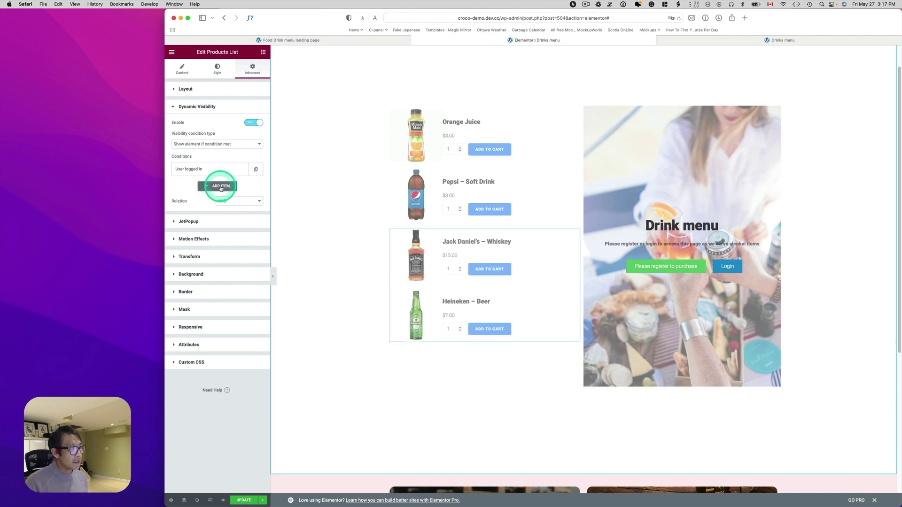
Add a Greater than condition comparing the custom field Age against 19
{"action": "left_click", "coordinate": [214, 209]}
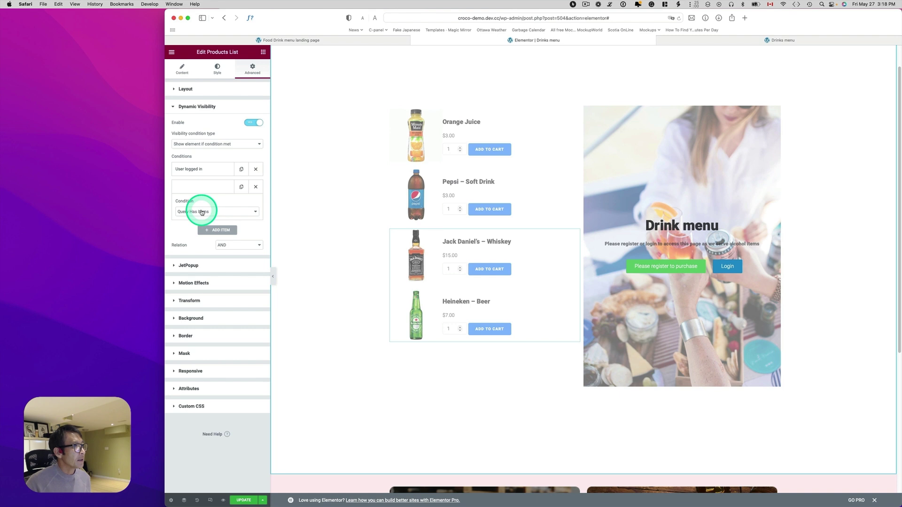
{"action": "left_click", "coordinate": [202, 211]}
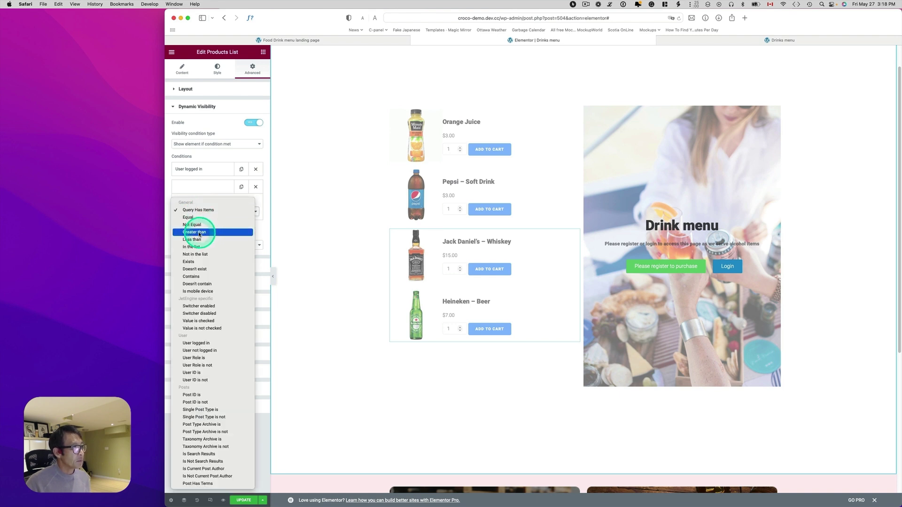
{"action": "left_click", "coordinate": [200, 232]}
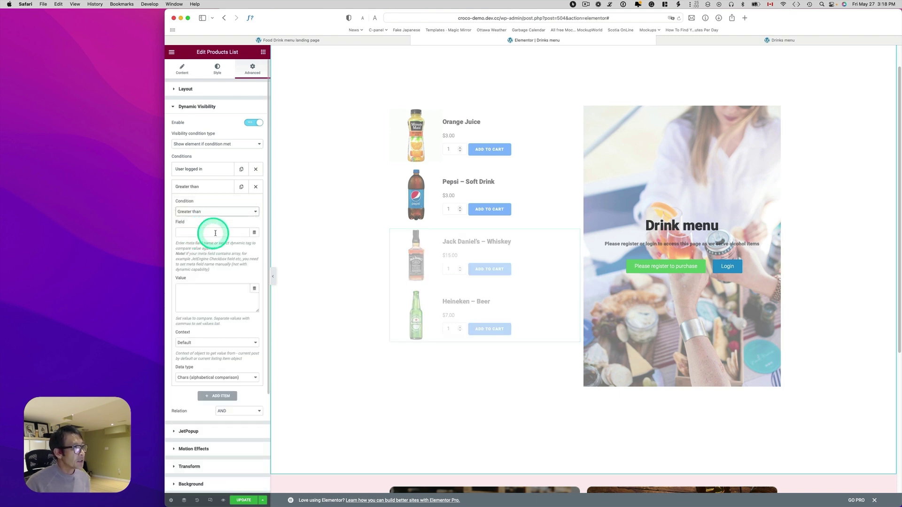
{"action": "left_click", "coordinate": [253, 234]}
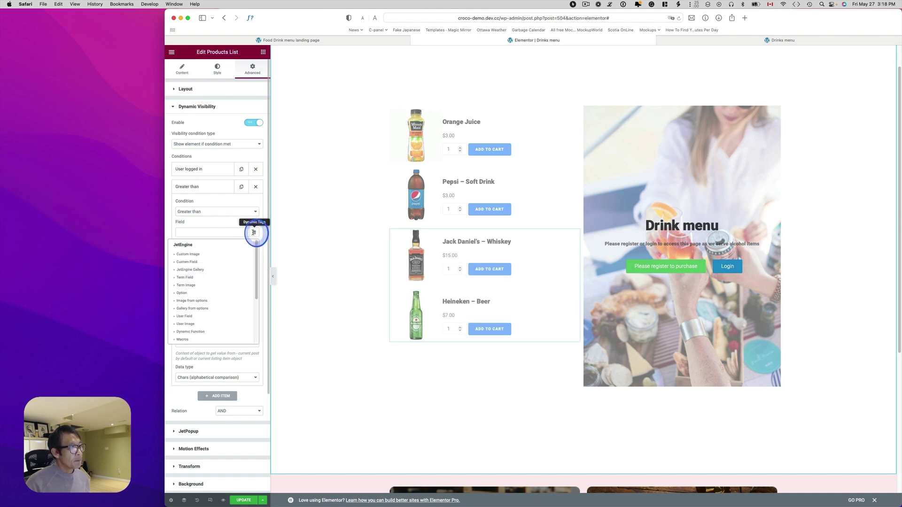
{"action": "left_click", "coordinate": [188, 263]}
{"action": "left_click", "coordinate": [236, 263]}
{"action": "left_click_drag", "start_coordinate": [240, 265], "coordinate": [249, 224]}
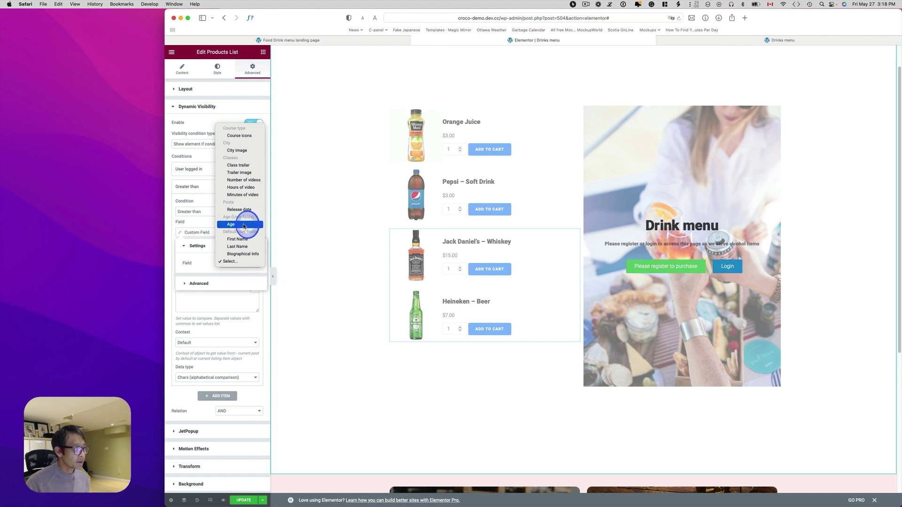
{"action": "left_click_drag", "start_coordinate": [244, 226], "coordinate": [244, 227]}
{"action": "left_click", "coordinate": [203, 300]}
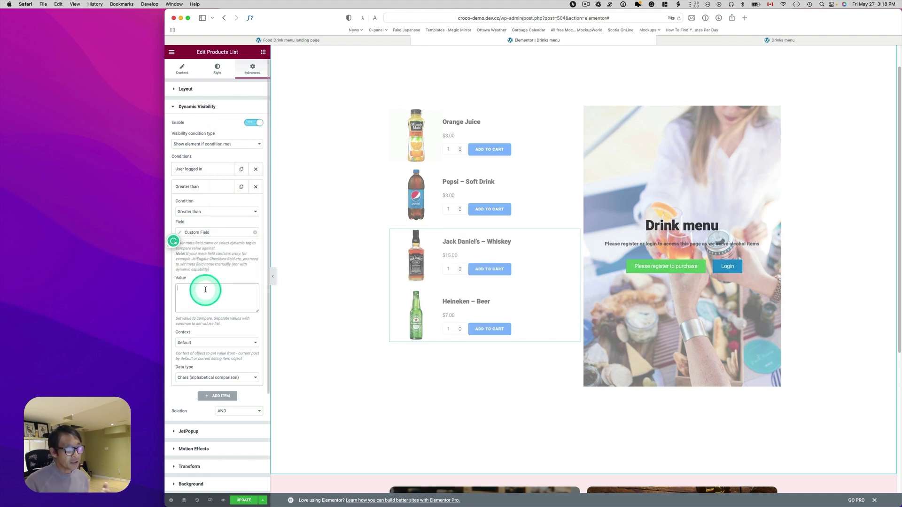
{"action": "type", "text": "19"}
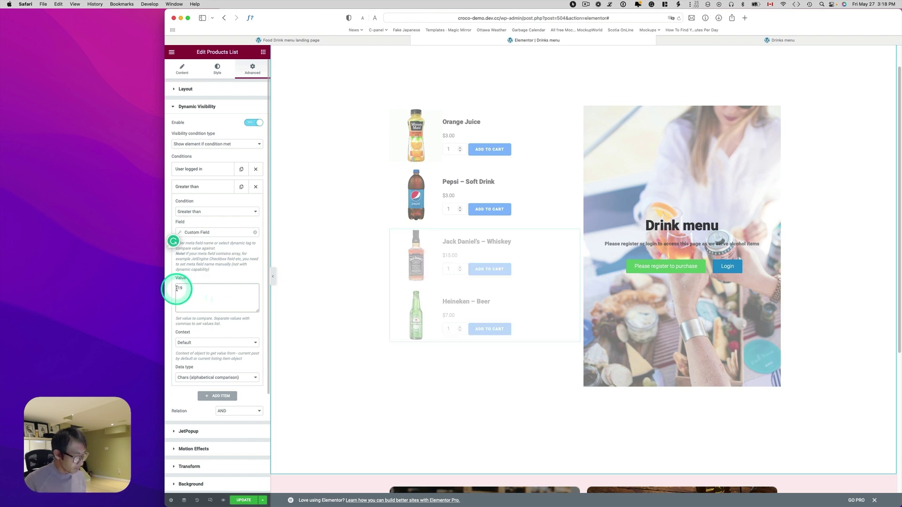
Set the Greater than condition's data type to Numeric and save the page
{"action": "left_click", "coordinate": [180, 378]}
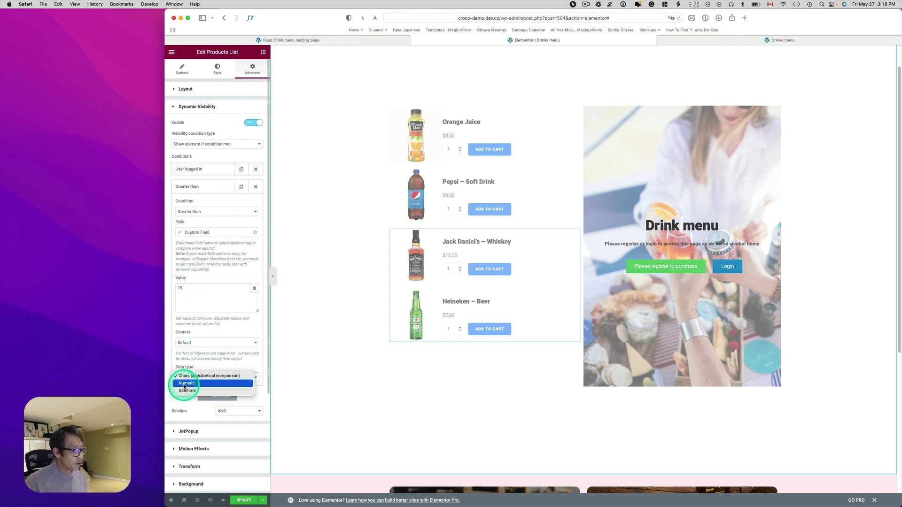
{"action": "left_click", "coordinate": [185, 384]}
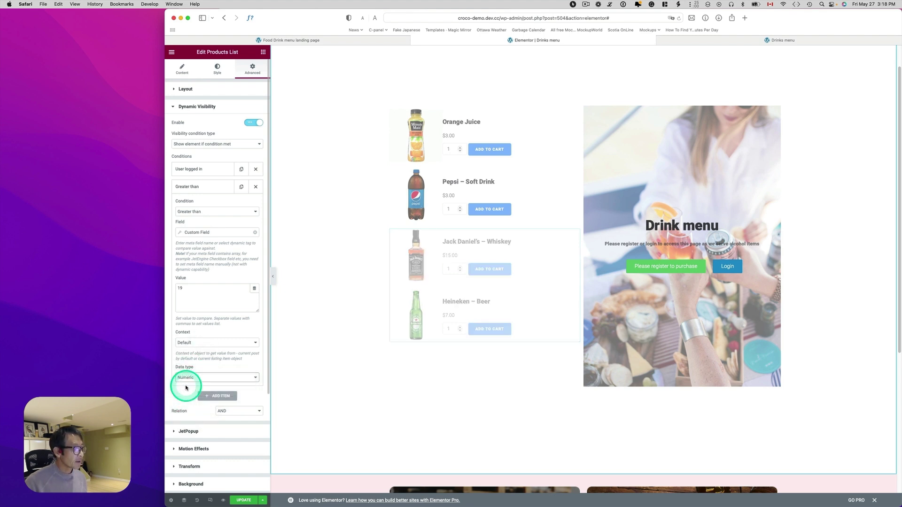
{"action": "left_click", "coordinate": [243, 500]}
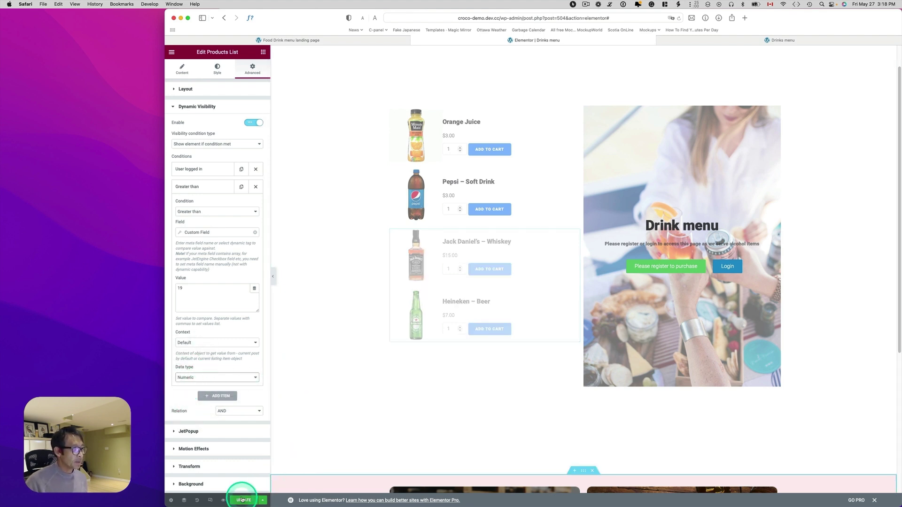
{"action": "scroll", "coordinate": [558, 199], "scroll_direction": "down", "scroll_amount": 5}
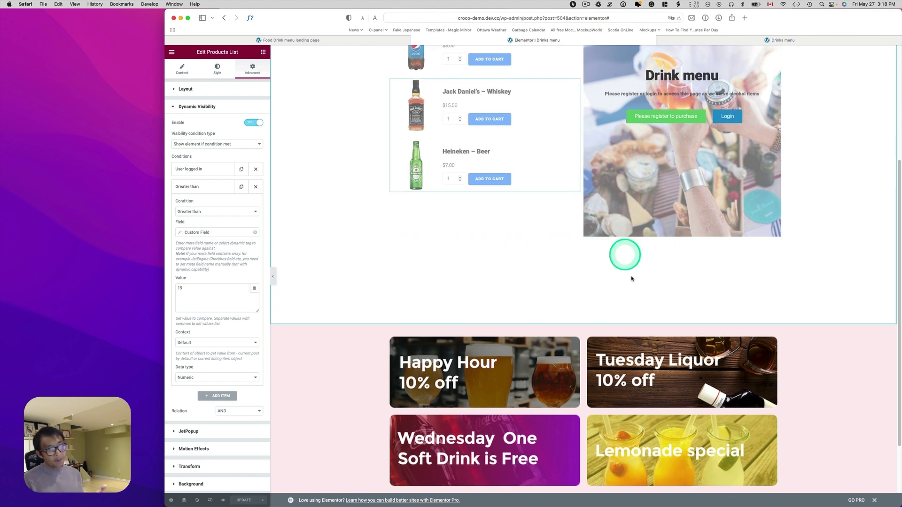
Enable Dynamic Visibility on the promo banners section with a User logged in condition
{"action": "left_click", "coordinate": [579, 332]}
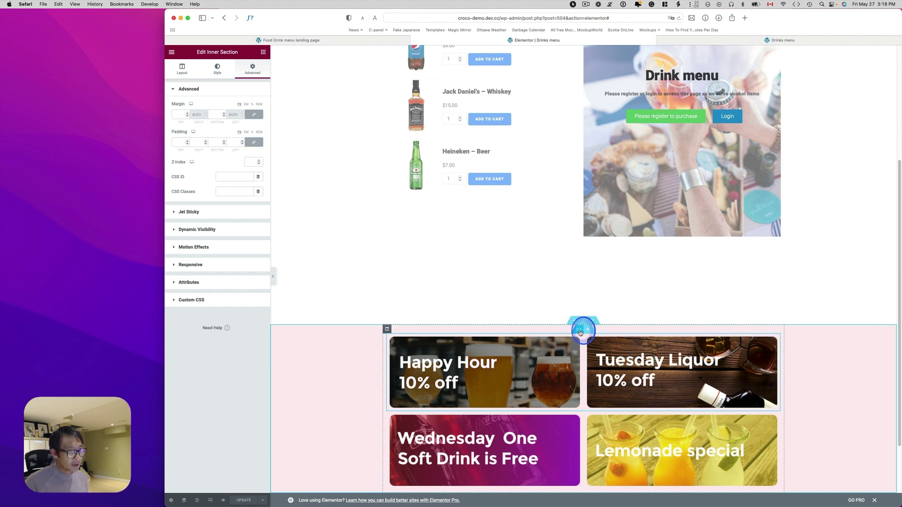
{"action": "left_click_drag", "start_coordinate": [579, 331], "coordinate": [572, 330]}
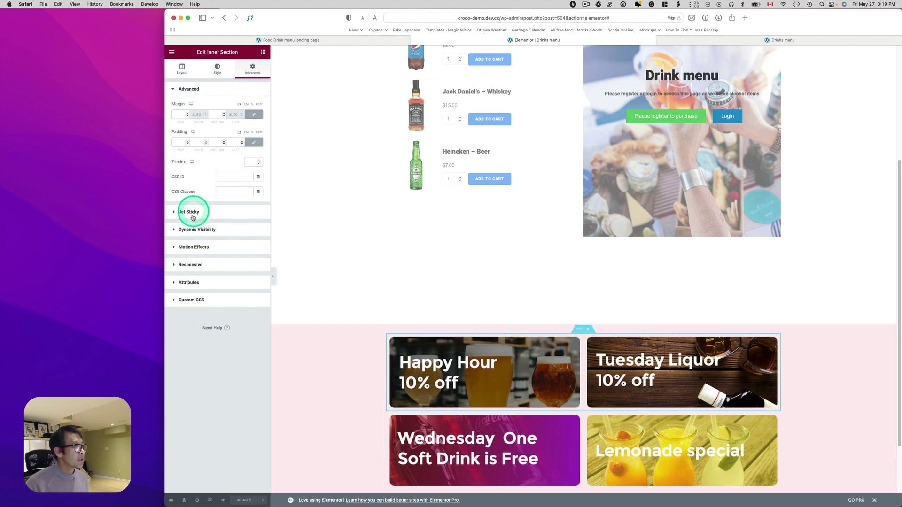
{"action": "left_click", "coordinate": [186, 228]}
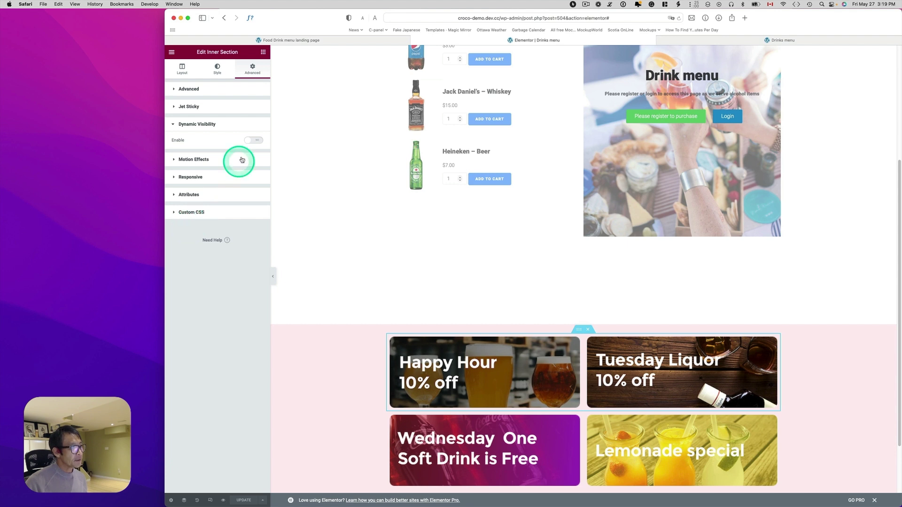
{"action": "left_click", "coordinate": [256, 141]}
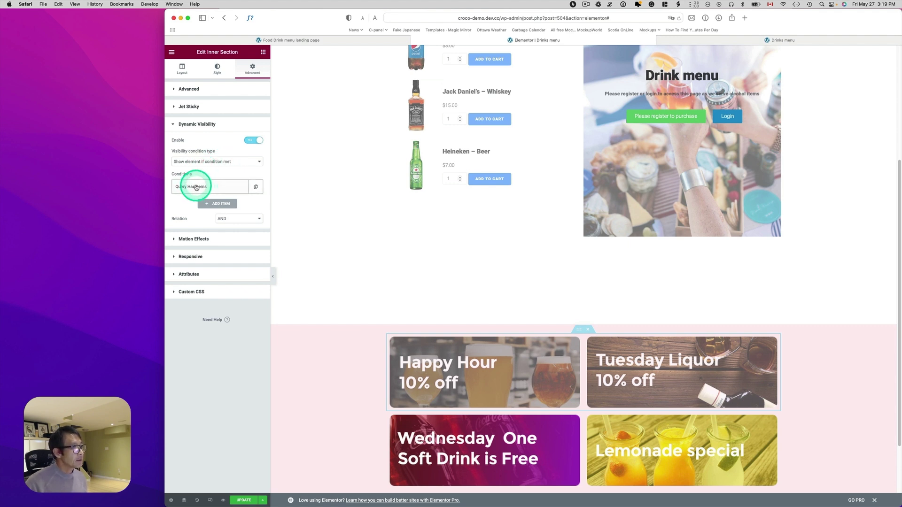
{"action": "left_click", "coordinate": [198, 188]}
{"action": "left_click", "coordinate": [198, 210]}
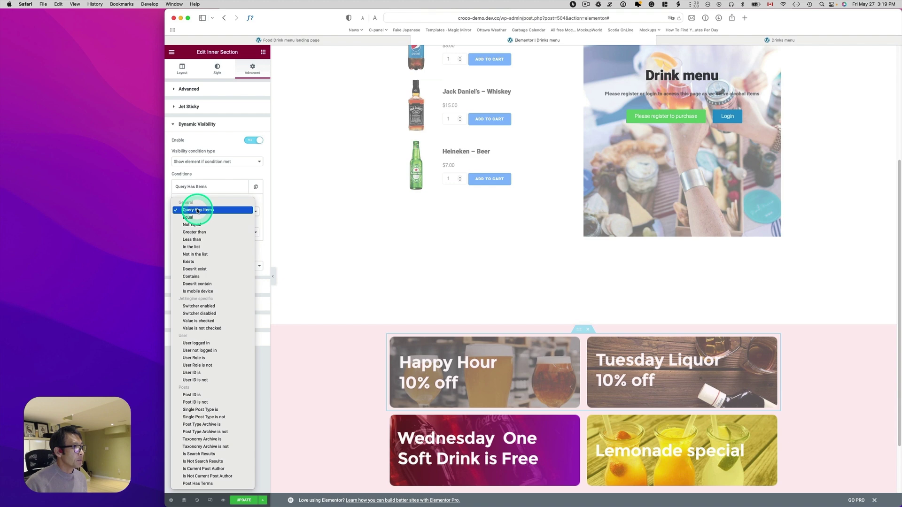
{"action": "left_click", "coordinate": [196, 343]}
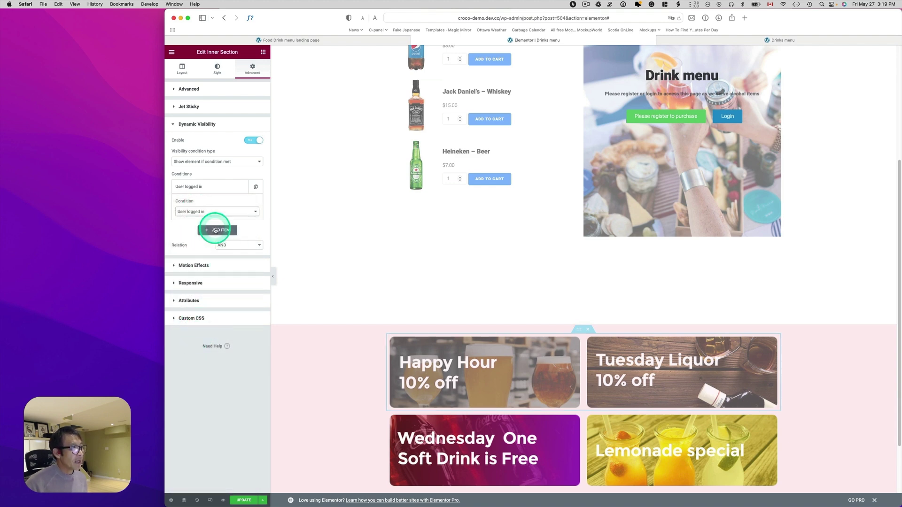
Add a Greater than condition comparing the custom field Age against 19
{"action": "left_click", "coordinate": [215, 230]}
{"action": "left_click", "coordinate": [188, 229]}
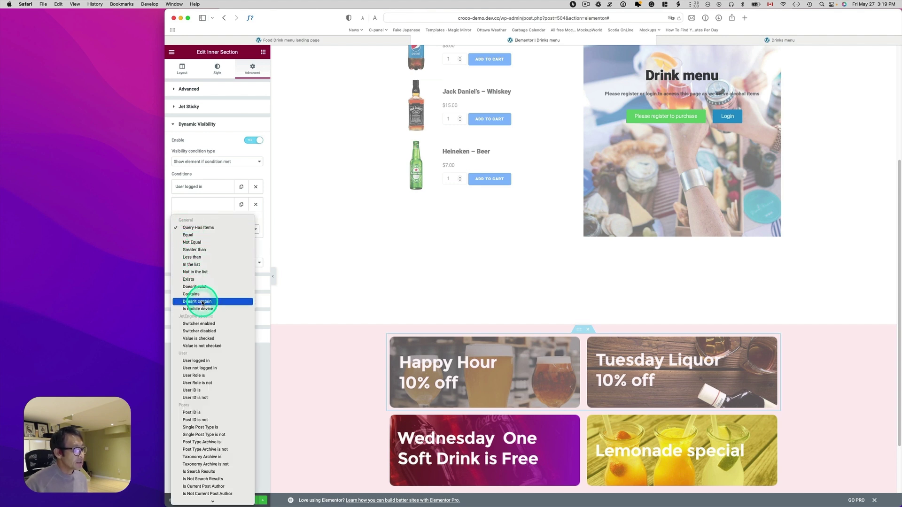
{"action": "left_click", "coordinate": [206, 250]}
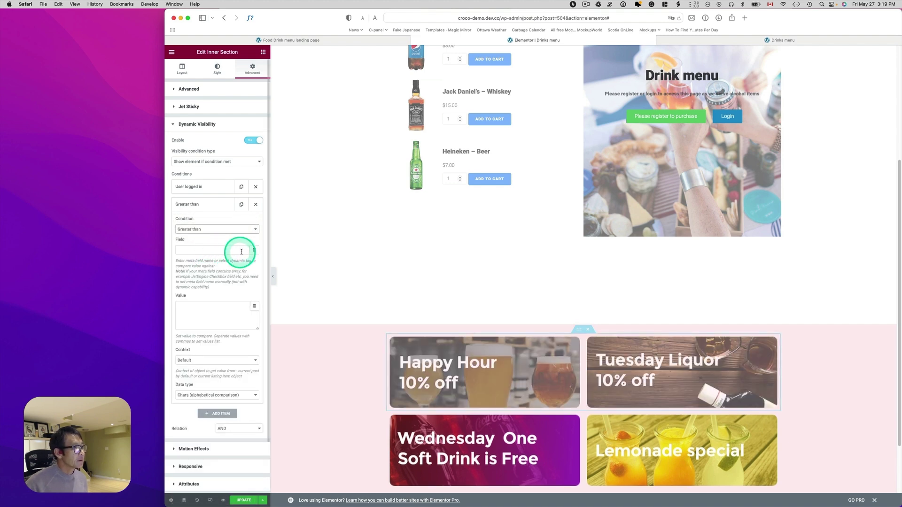
{"action": "left_click", "coordinate": [254, 251]}
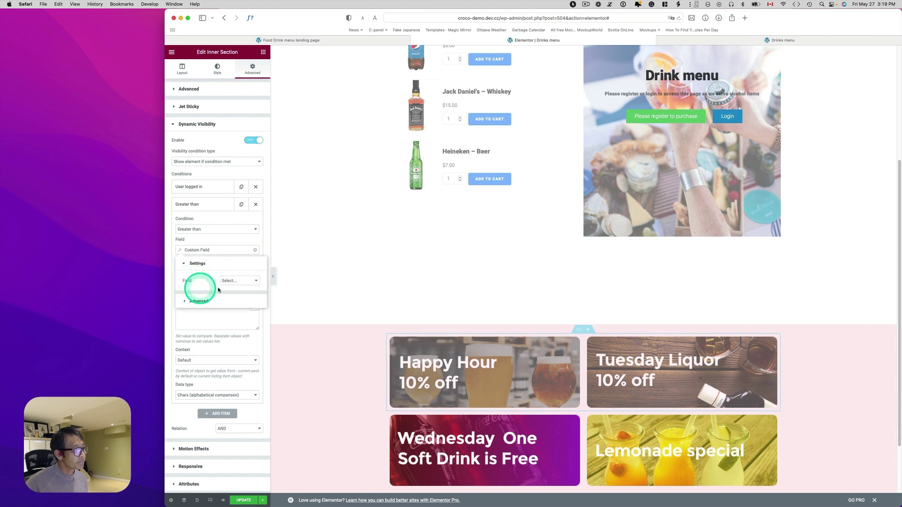
{"action": "left_click", "coordinate": [233, 281]}
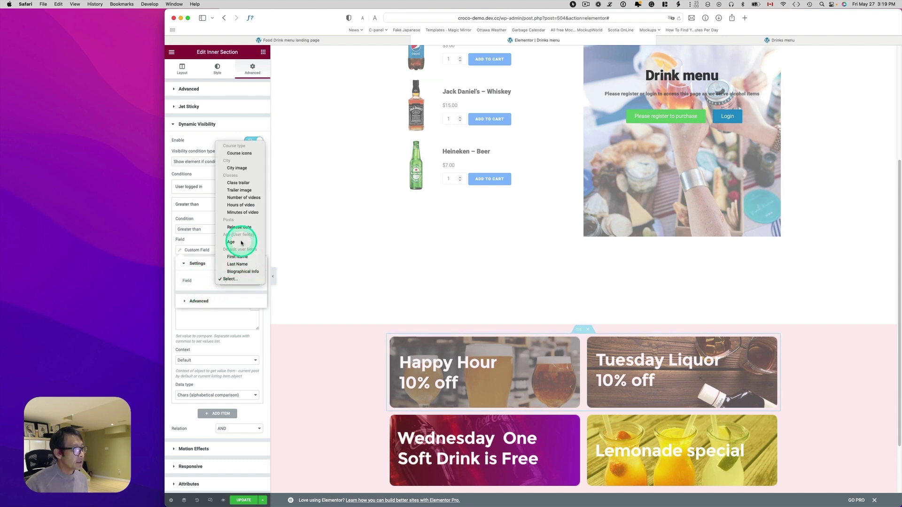
{"action": "left_click", "coordinate": [237, 242]}
{"action": "left_click", "coordinate": [218, 308]}
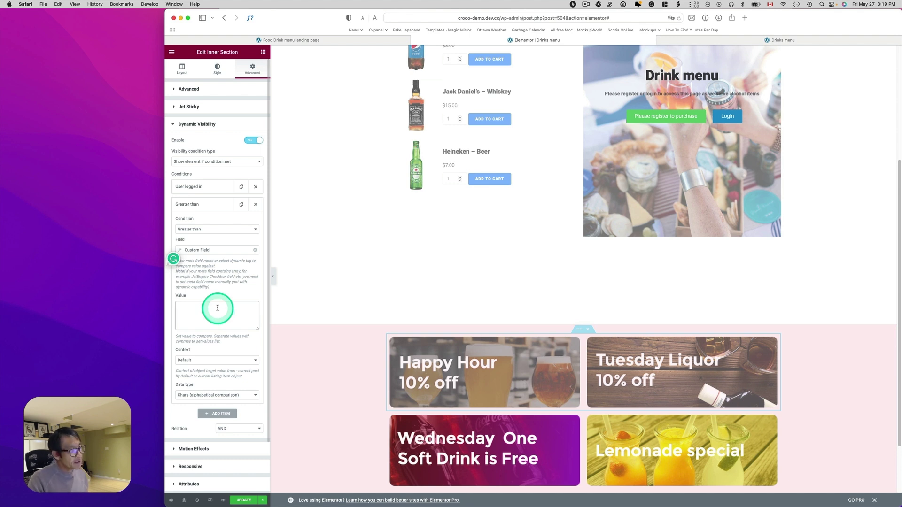
{"action": "type", "text": "19"}
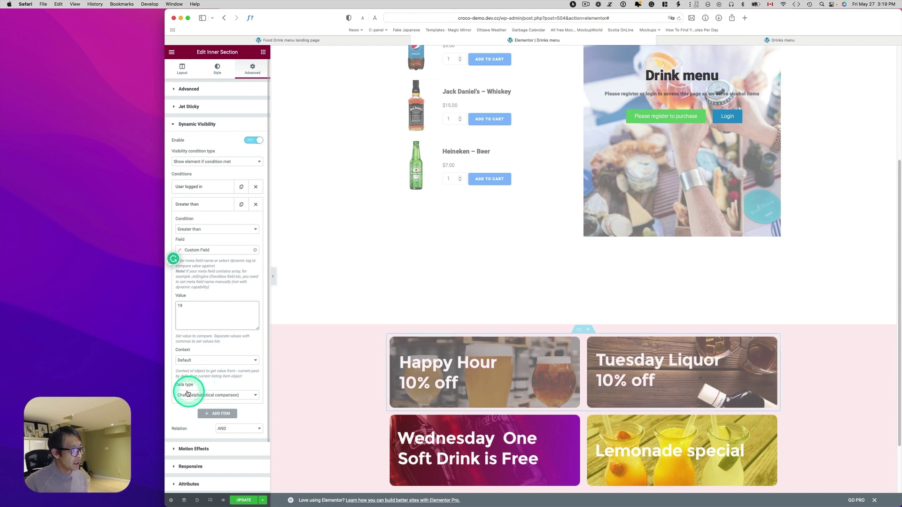
Set the comparison's data type to Numeric and save the page
{"action": "left_click", "coordinate": [192, 395]}
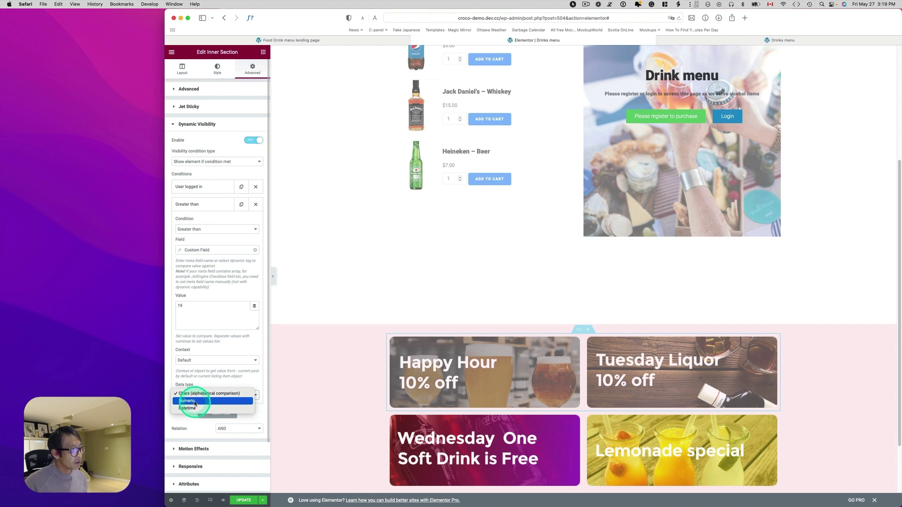
{"action": "left_click", "coordinate": [195, 402]}
{"action": "left_click", "coordinate": [243, 499]}
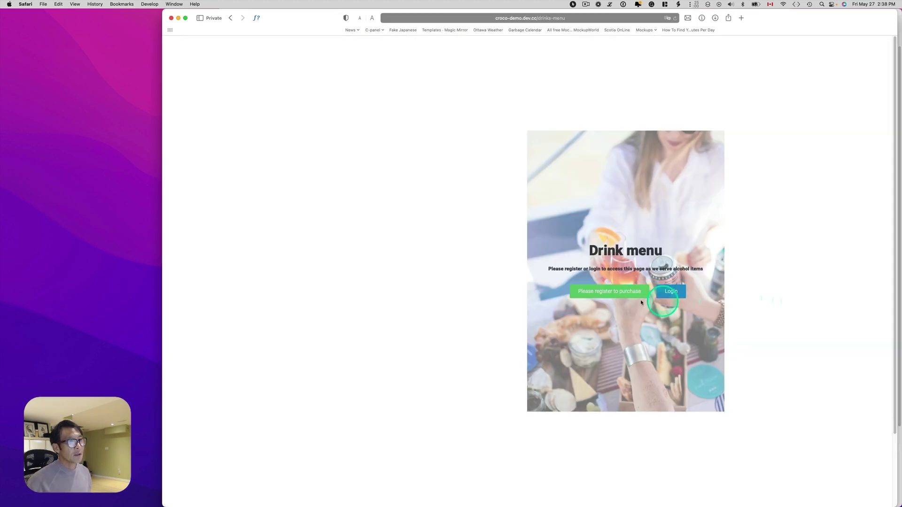
Sign up a new account via the register popup with name, e-mail, password and Age 33
{"action": "left_click", "coordinate": [618, 292]}
{"action": "left_click", "coordinate": [505, 215]}
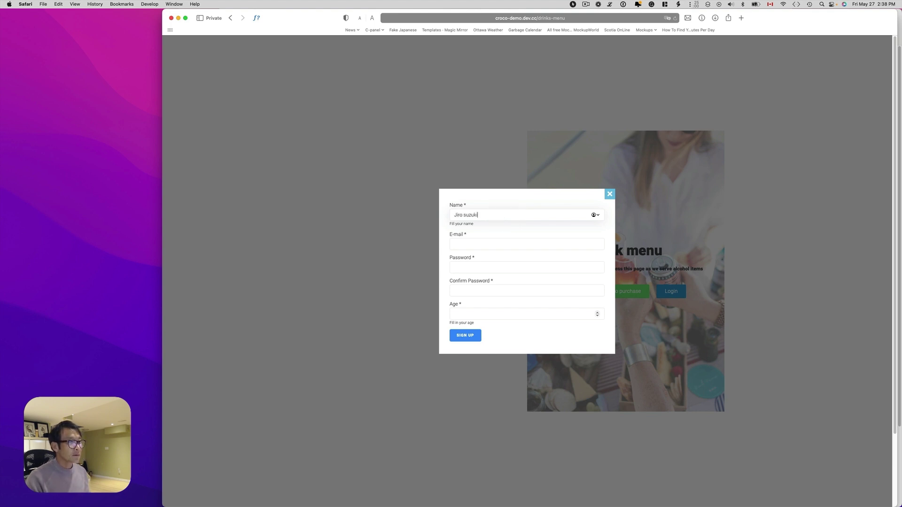
{"action": "key", "text": "Tab"}
{"action": "type", "text": "in"}
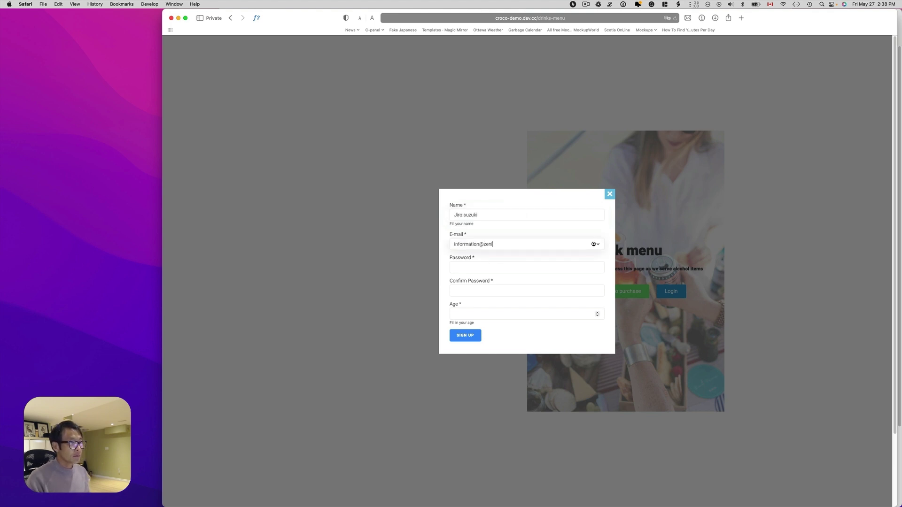
{"action": "left_click", "coordinate": [494, 265]}
{"action": "left_click", "coordinate": [479, 290]}
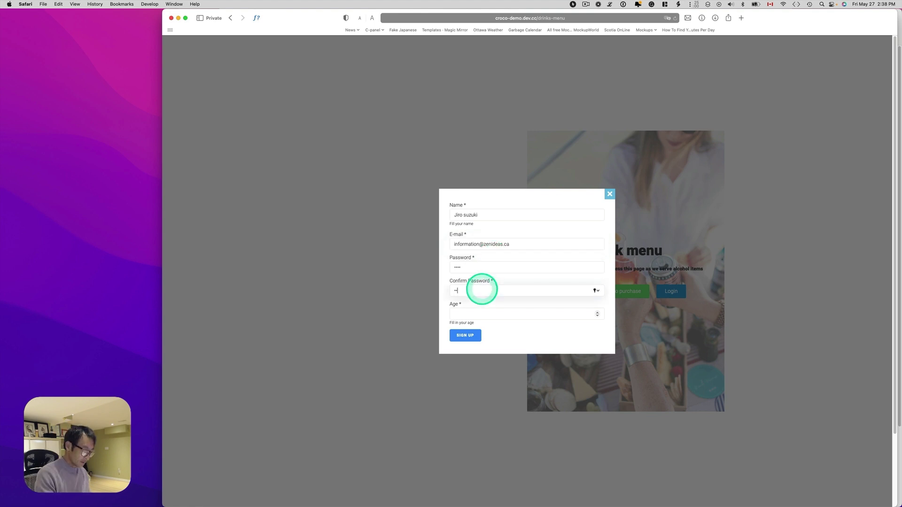
{"action": "left_click", "coordinate": [538, 315]}
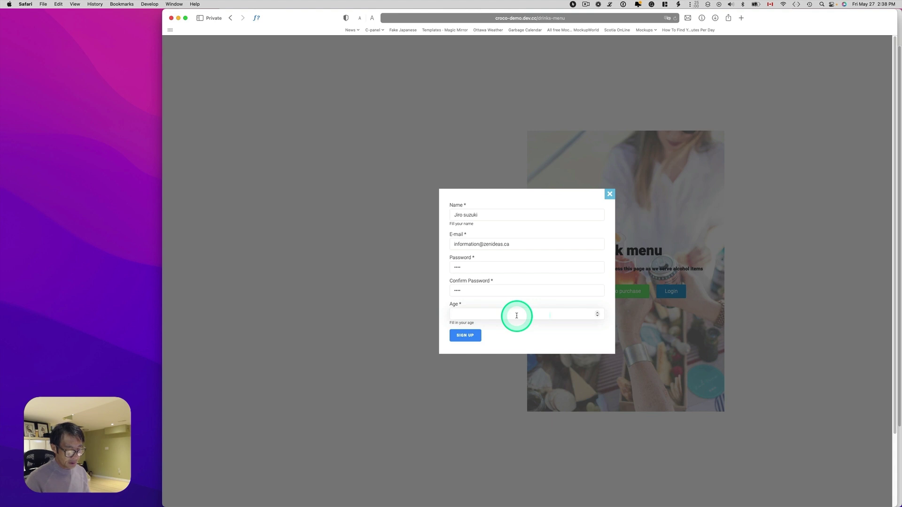
{"action": "left_click", "coordinate": [466, 336]}
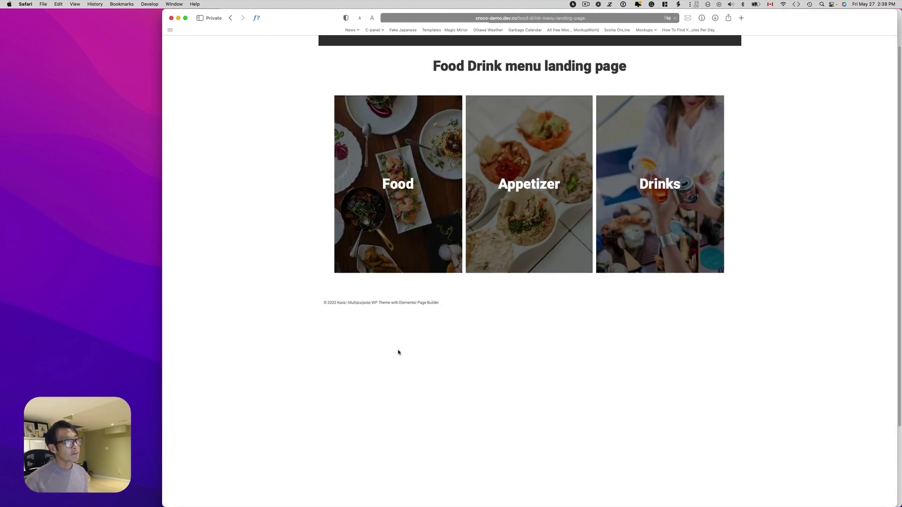
Review the Drinks menu page and its Login popup, then show all open windows
{"action": "left_click", "coordinate": [656, 188]}
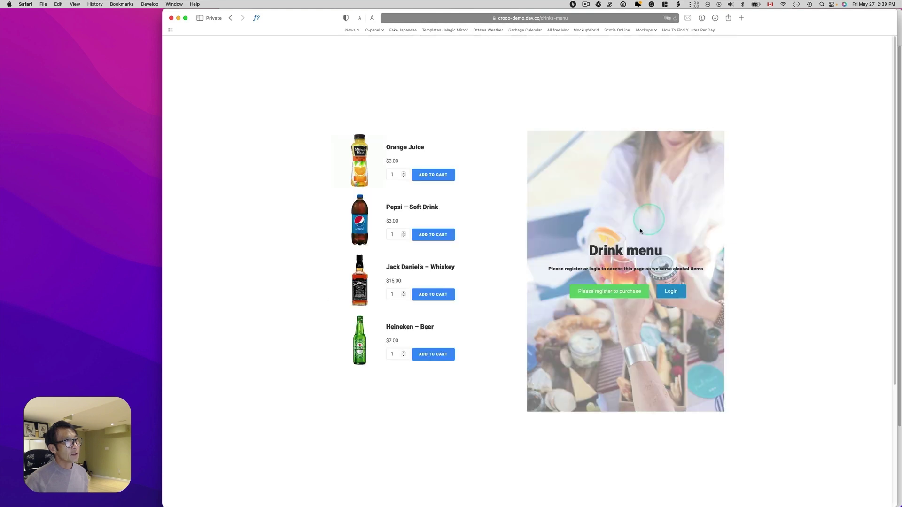
{"action": "scroll", "coordinate": [385, 288], "scroll_direction": "down", "scroll_amount": 5}
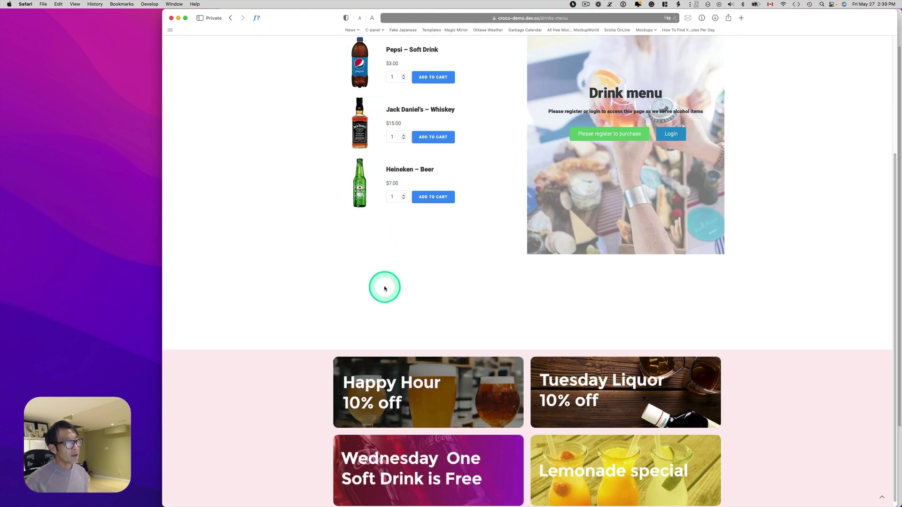
{"action": "scroll", "coordinate": [562, 384], "scroll_direction": "up", "scroll_amount": 5}
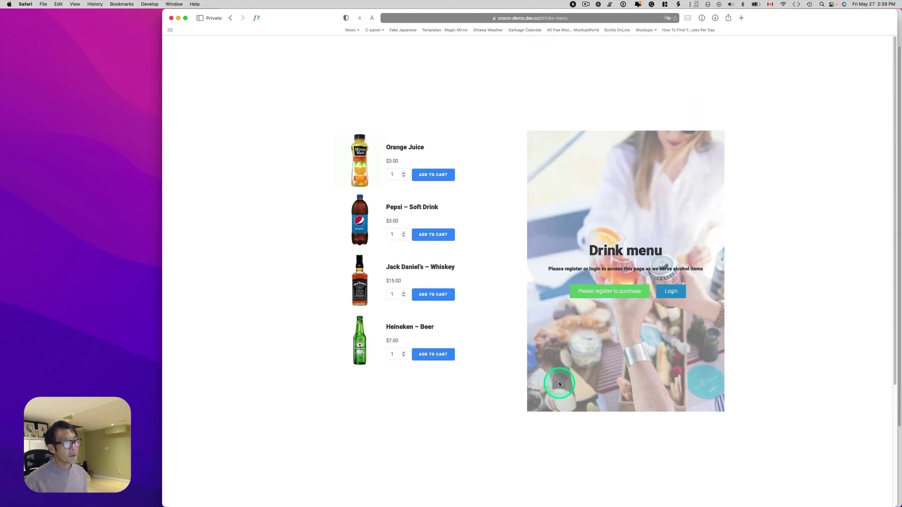
{"action": "left_click", "coordinate": [679, 297]}
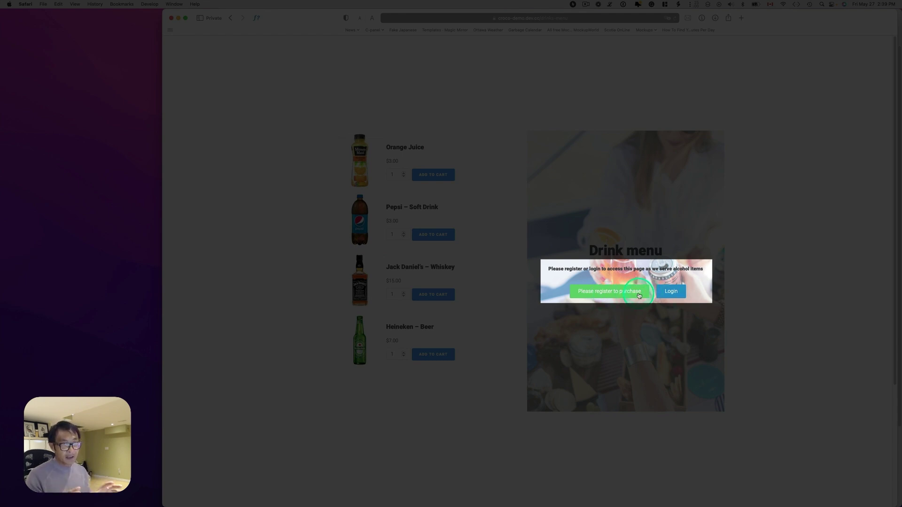
{"action": "left_click", "coordinate": [639, 295]}
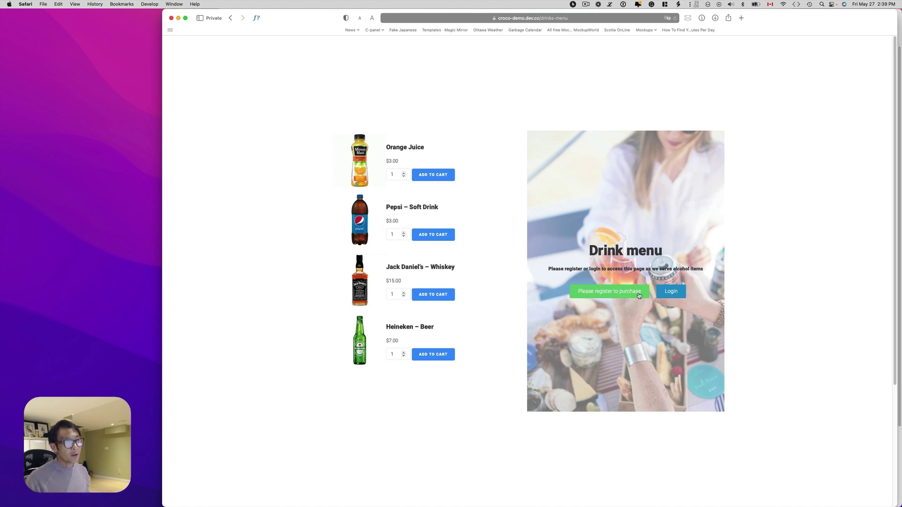
{"action": "left_click", "coordinate": [582, 108]}
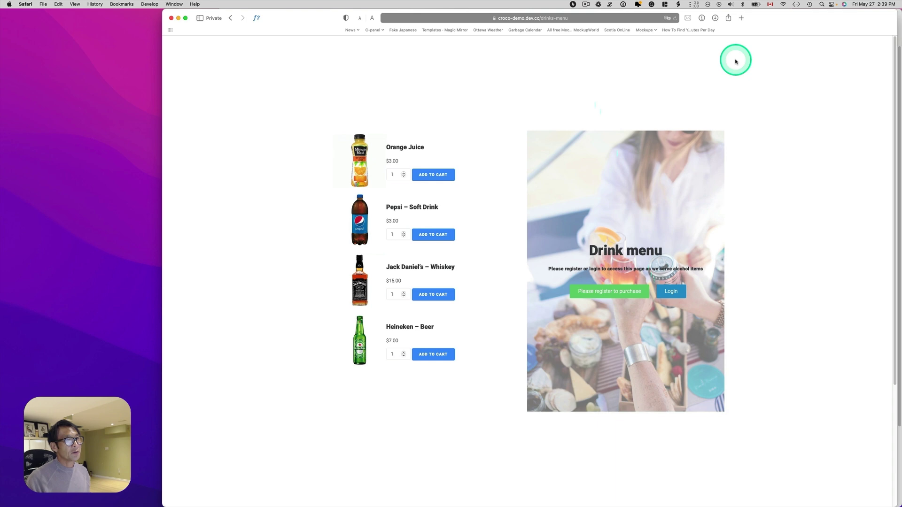
{"action": "key", "text": "ctrl+Up"}
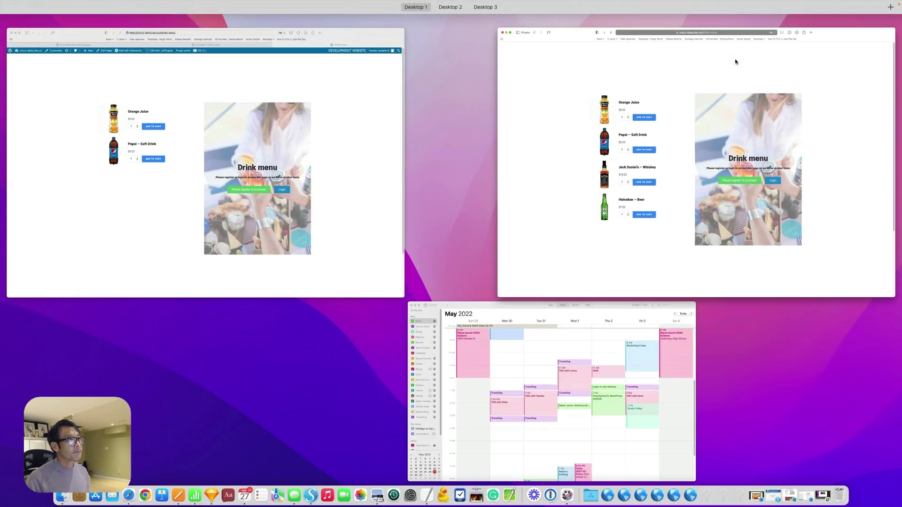
In the Elementor editor, enable Dynamic Visibility on the register-or-login message text
{"action": "left_click", "coordinate": [354, 172]}
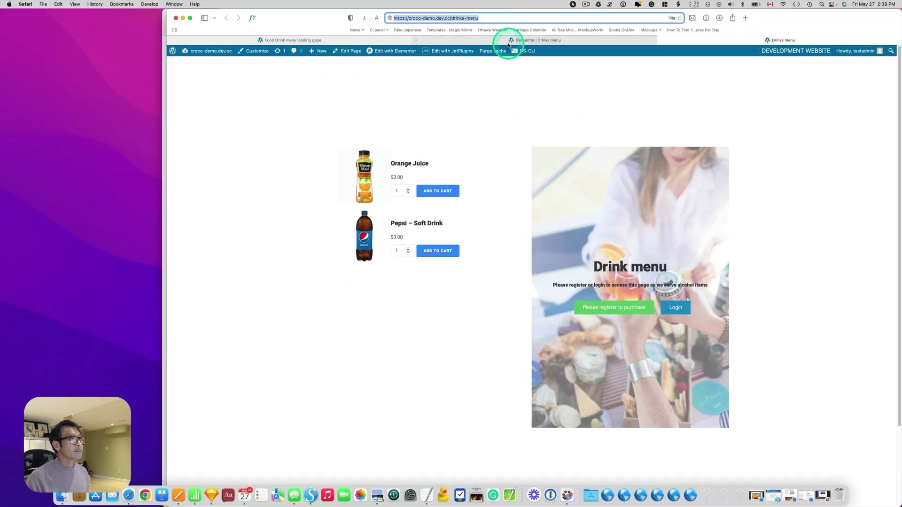
{"action": "left_click", "coordinate": [514, 41]}
{"action": "scroll", "coordinate": [519, 201], "scroll_direction": "up", "scroll_amount": 5}
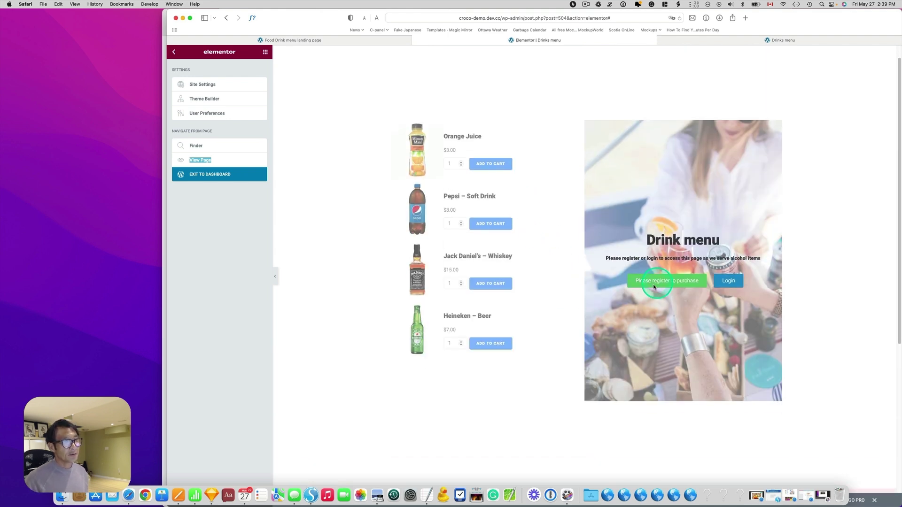
{"action": "left_click", "coordinate": [673, 261]}
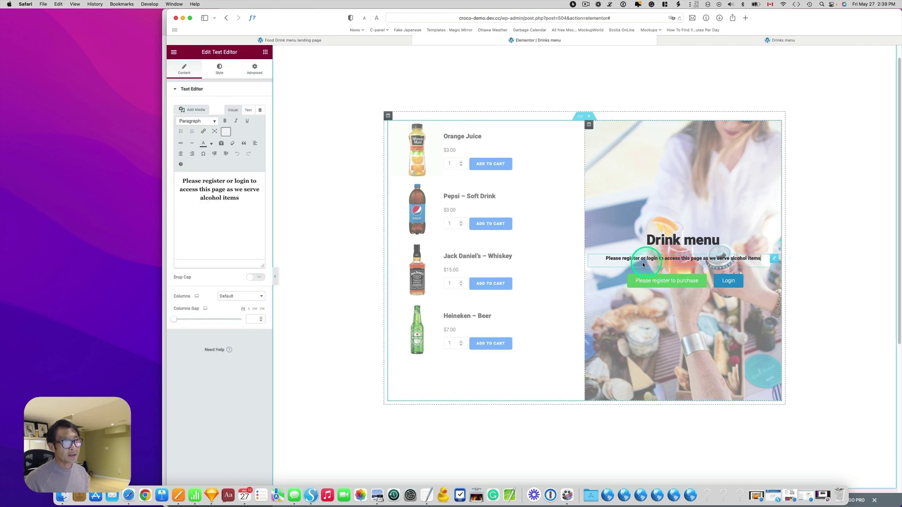
{"action": "left_click", "coordinate": [255, 71]}
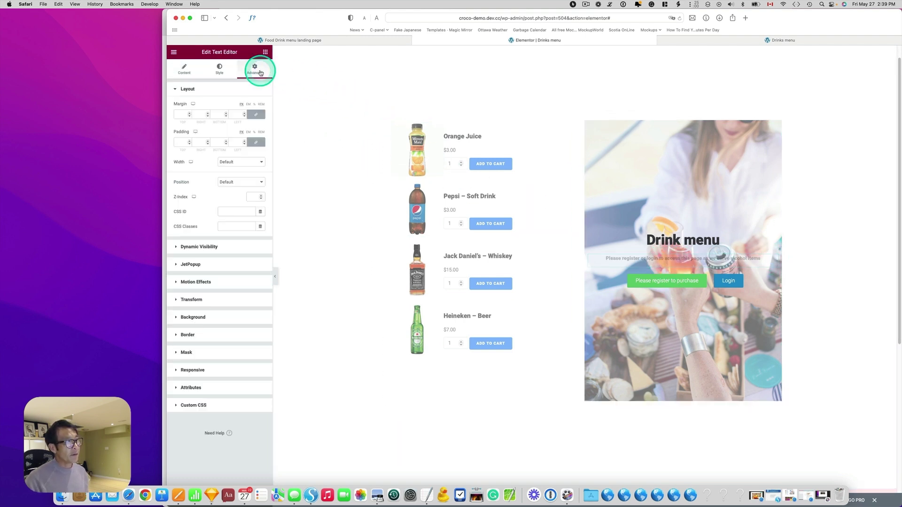
{"action": "left_click", "coordinate": [190, 248]}
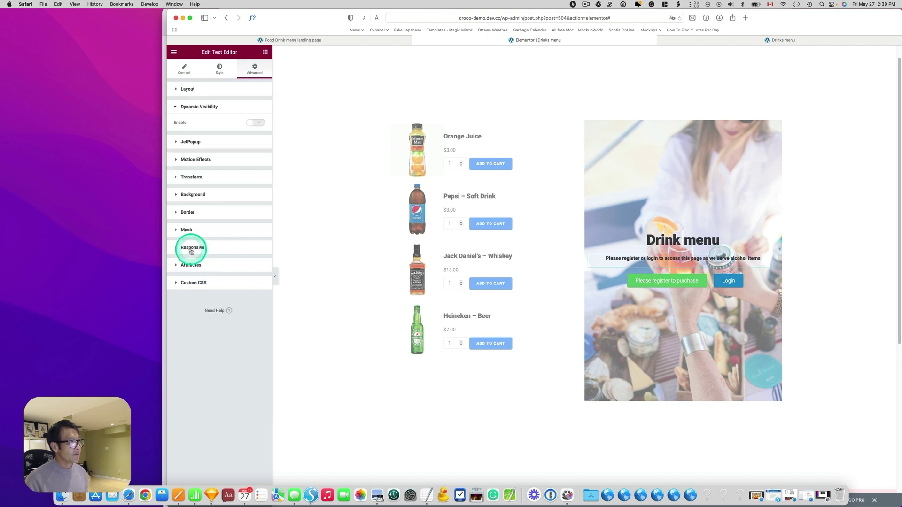
{"action": "left_click", "coordinate": [256, 124]}
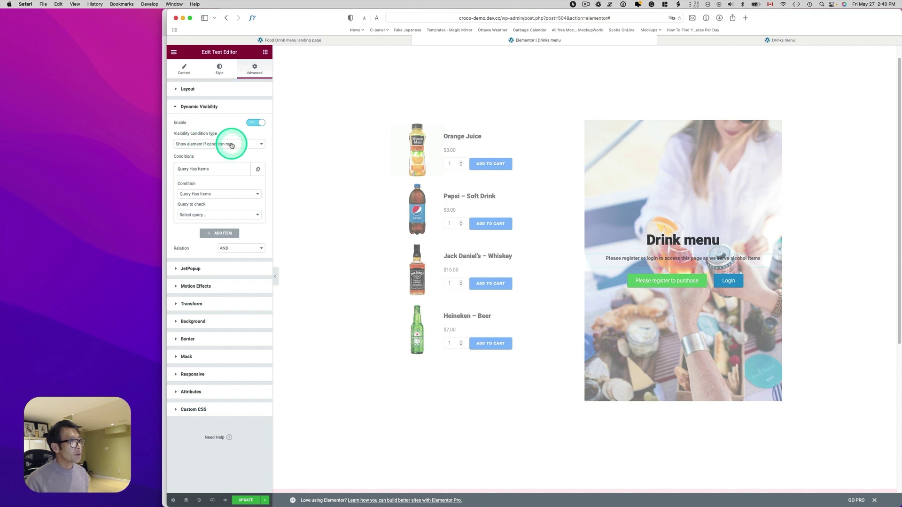
Set the message to Hide element if condition met, with condition User logged in
{"action": "left_click", "coordinate": [230, 145]}
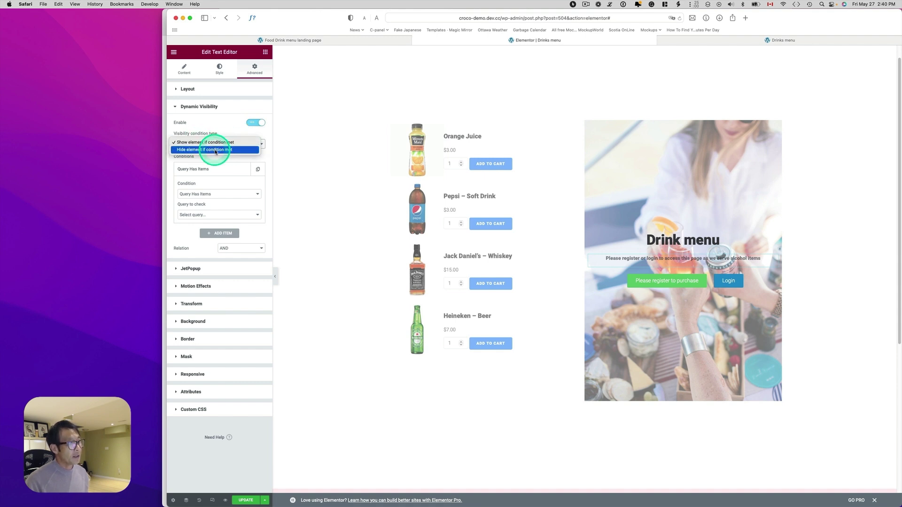
{"action": "left_click", "coordinate": [216, 150]}
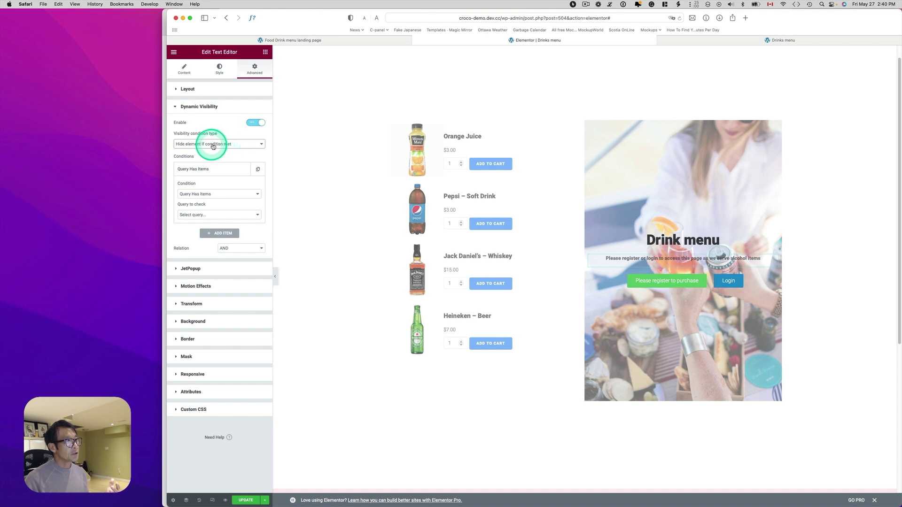
{"action": "left_click", "coordinate": [201, 170]}
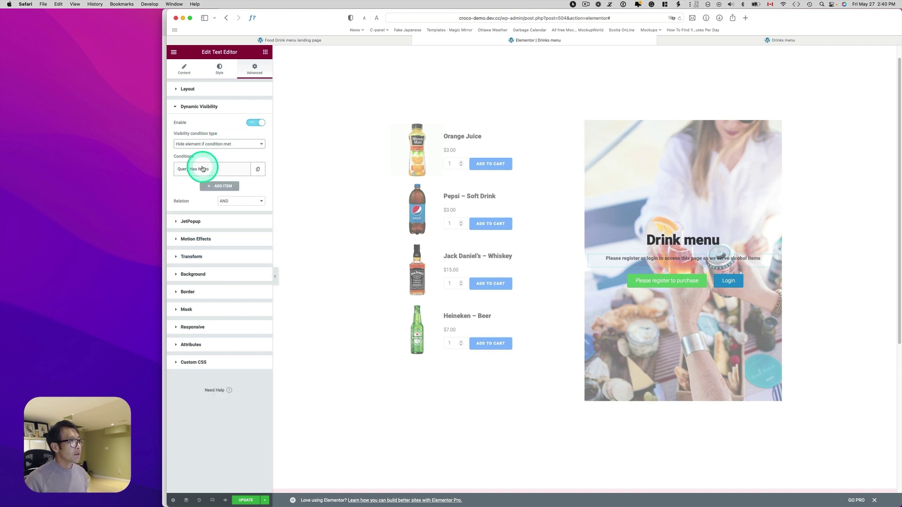
{"action": "left_click", "coordinate": [211, 171]}
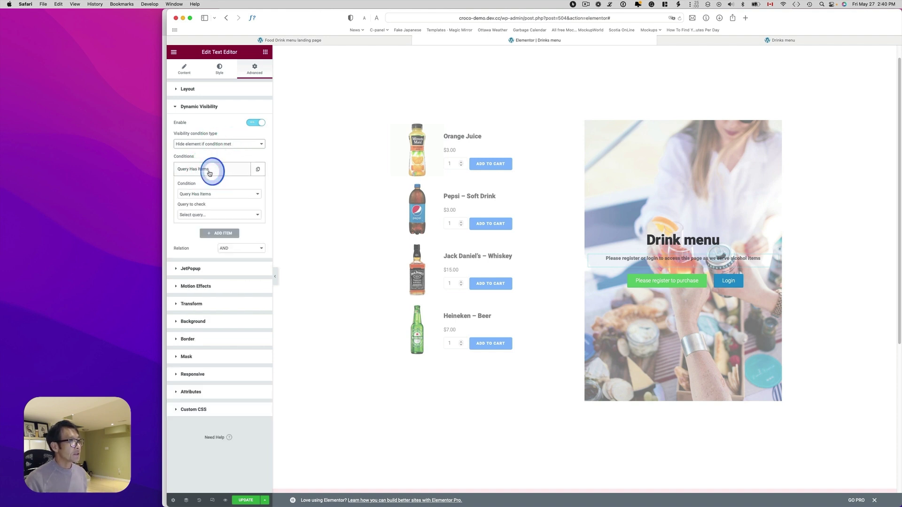
{"action": "left_click", "coordinate": [193, 196]}
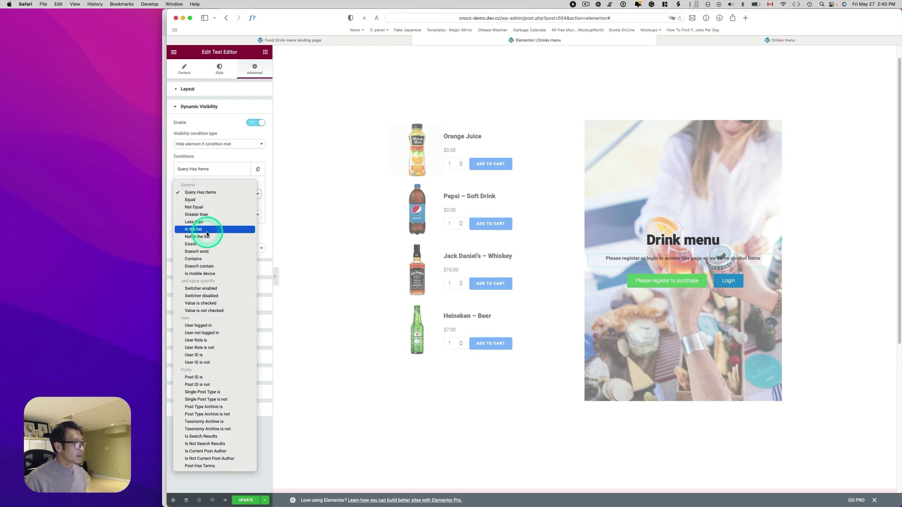
{"action": "left_click", "coordinate": [210, 327]}
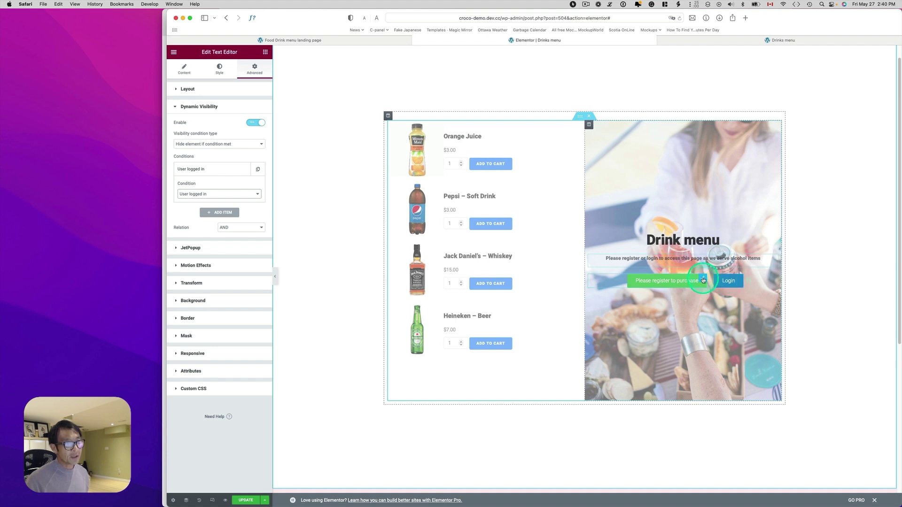
Enable Dynamic Visibility on the 'Please register to purchase' button
{"action": "left_click", "coordinate": [703, 280]}
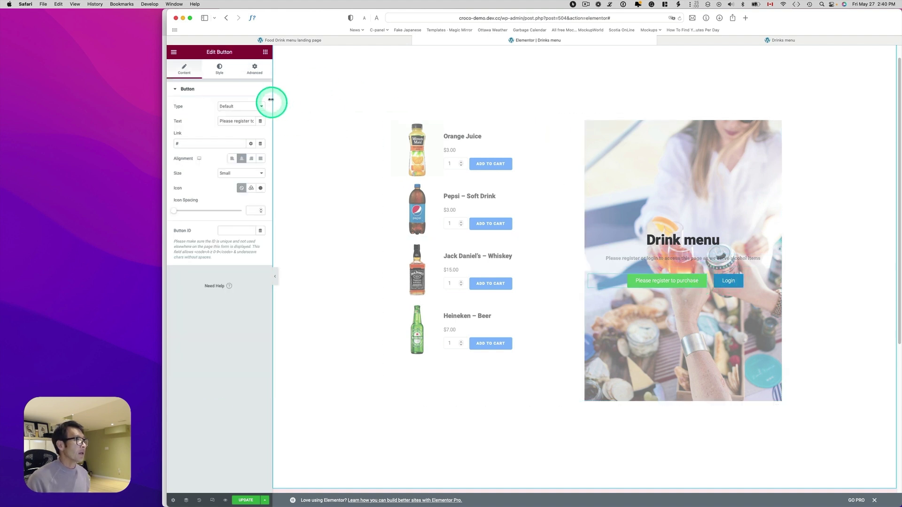
{"action": "left_click", "coordinate": [256, 70]}
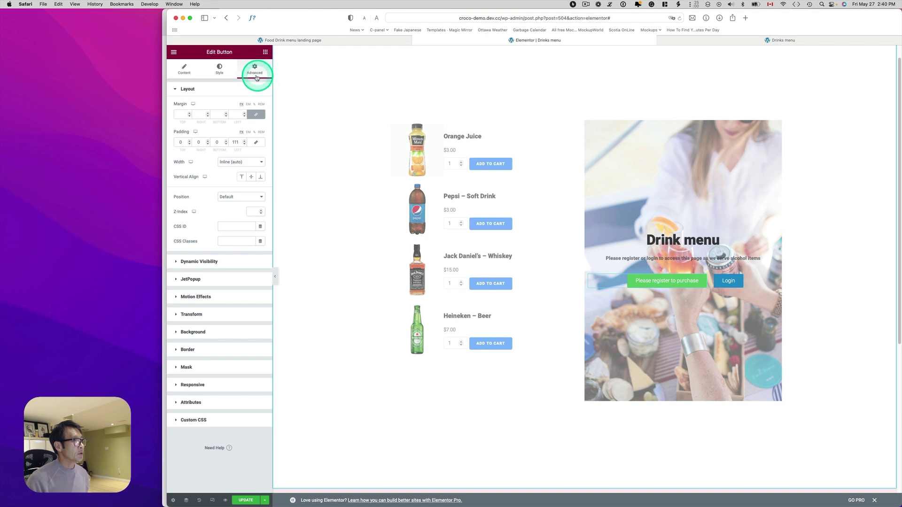
{"action": "left_click", "coordinate": [203, 261]}
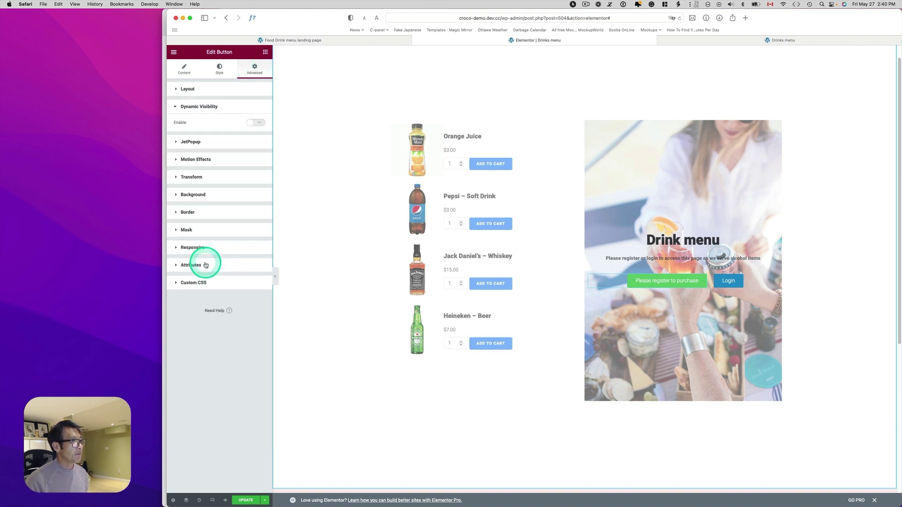
{"action": "left_click", "coordinate": [256, 122]}
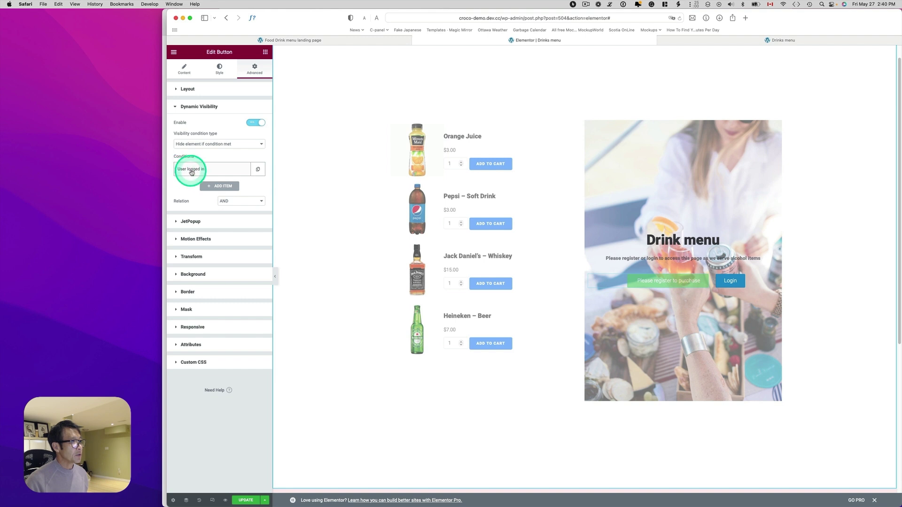
Enable Dynamic Visibility on the Login button
{"action": "left_click", "coordinate": [739, 281]}
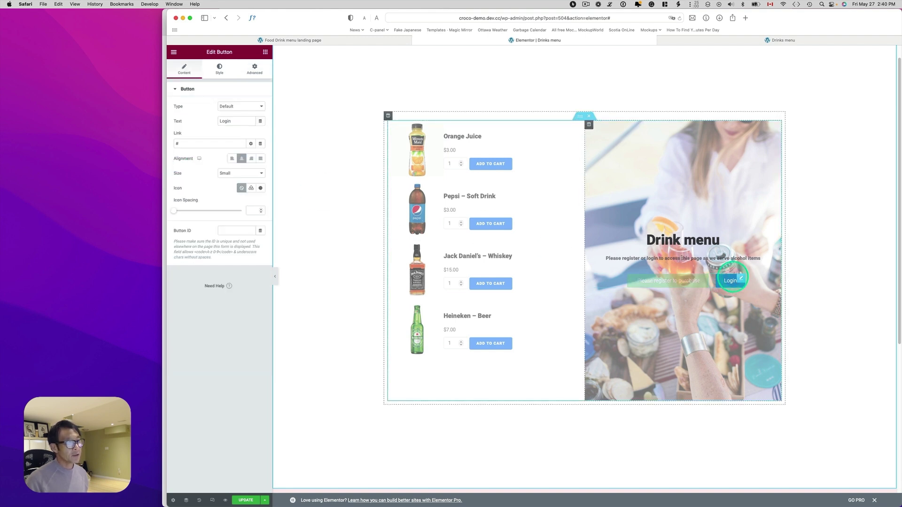
{"action": "left_click", "coordinate": [253, 69]}
{"action": "left_click", "coordinate": [221, 262]}
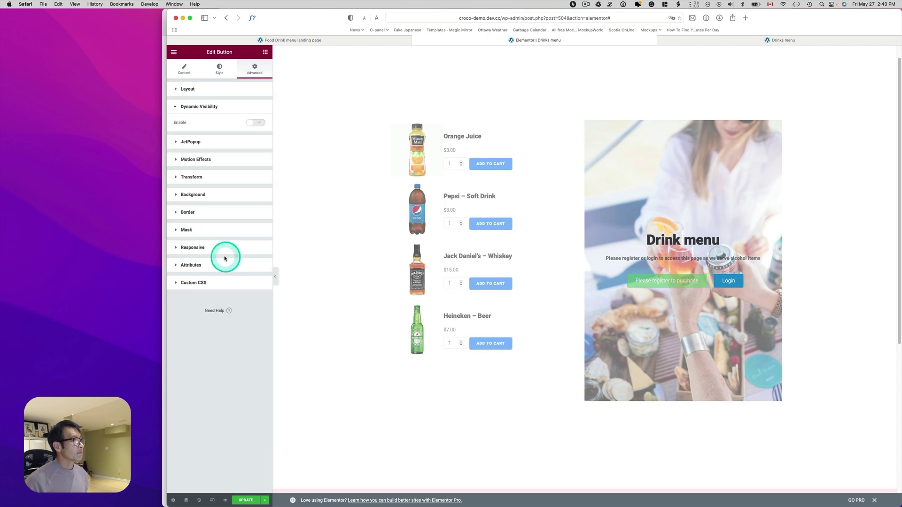
{"action": "left_click", "coordinate": [257, 123]}
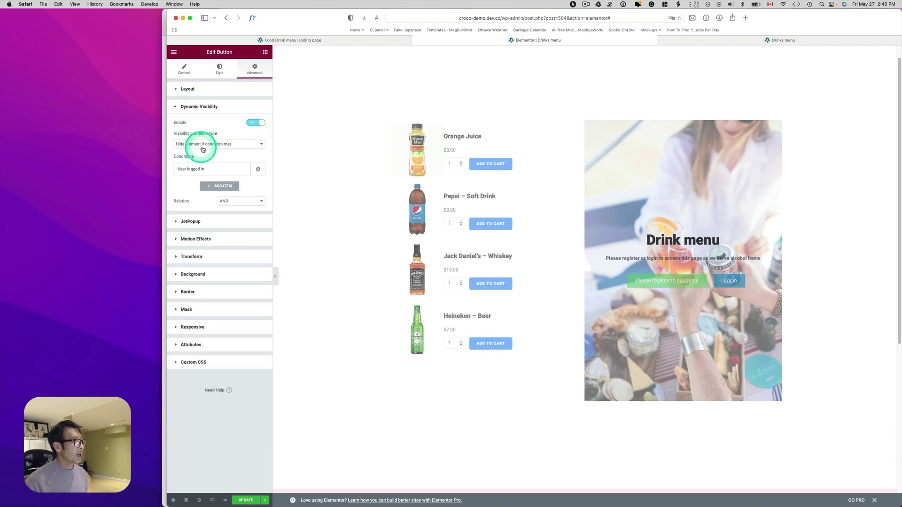
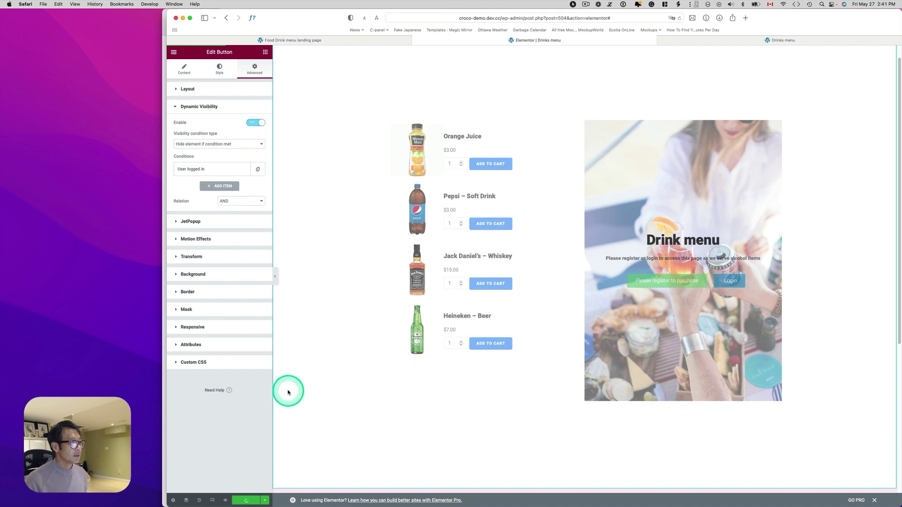
Bring the private Drinks menu window forward and scroll through the page
{"action": "key", "text": "ctrl+Up"}
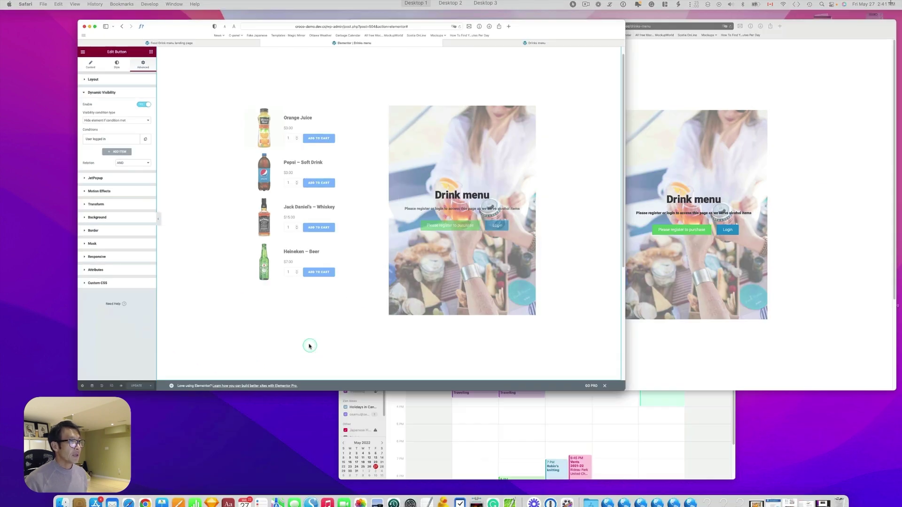
{"action": "left_click", "coordinate": [652, 121]}
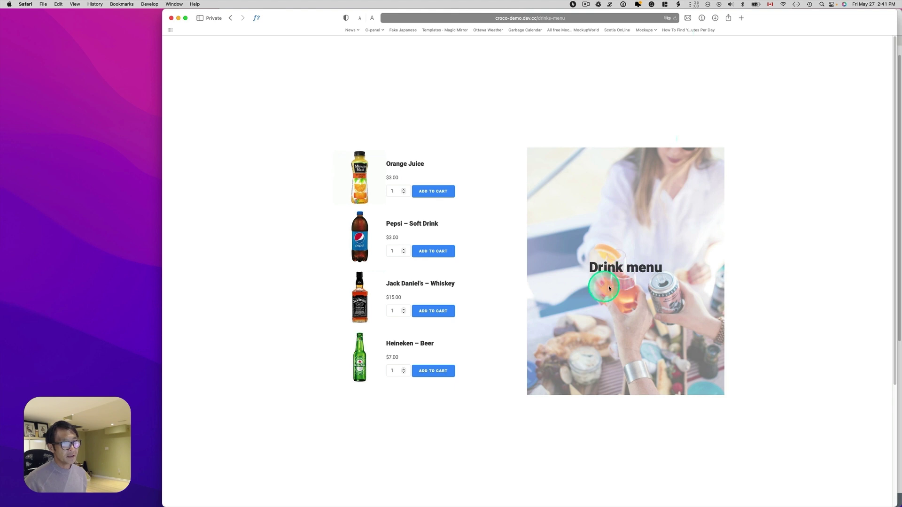
{"action": "scroll", "coordinate": [610, 299], "scroll_direction": "down", "scroll_amount": 2}
{"action": "scroll", "coordinate": [610, 300], "scroll_direction": "down", "scroll_amount": 1}
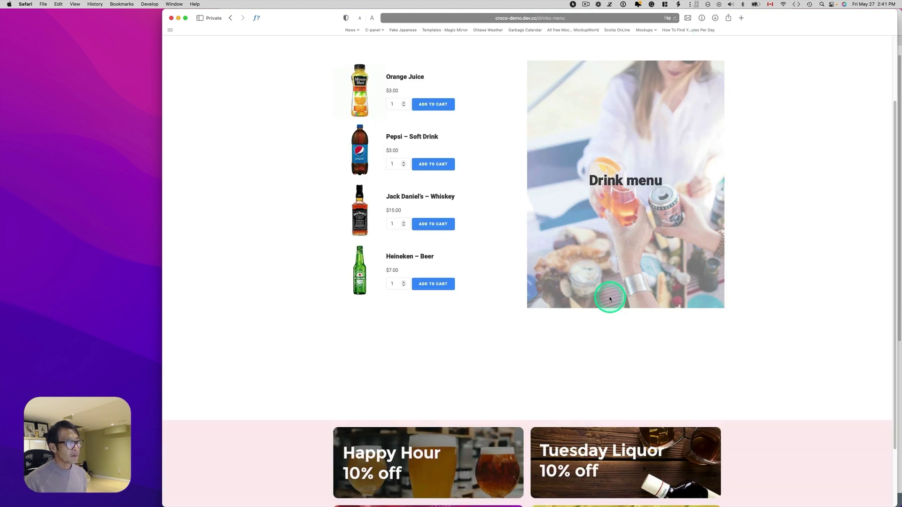
{"action": "scroll", "coordinate": [610, 299], "scroll_direction": "up", "scroll_amount": 2}
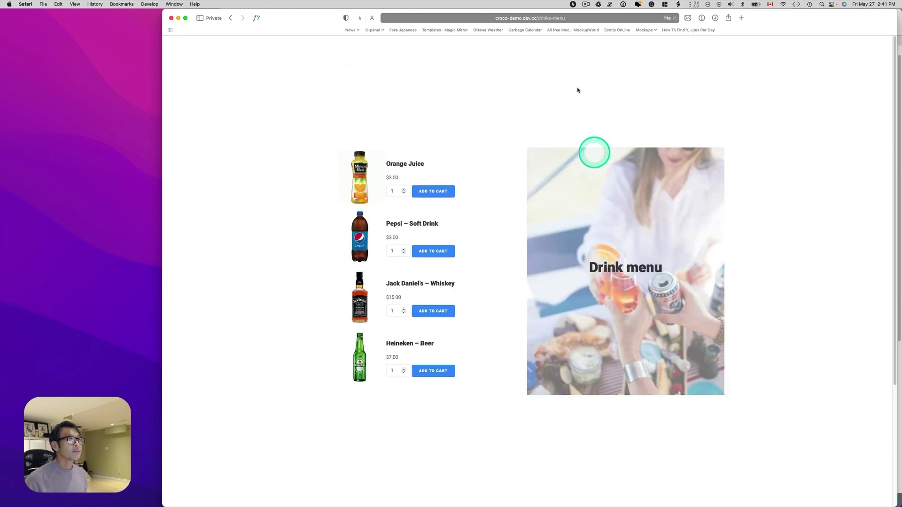
Replace it with a new private window on the drinks menu and open its registration form
{"action": "left_click", "coordinate": [171, 17]}
{"action": "left_click", "coordinate": [22, 4]}
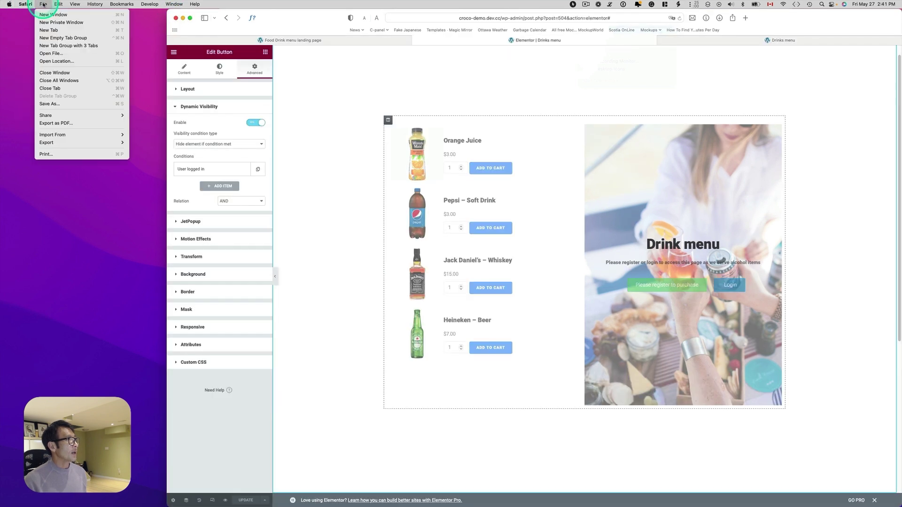
{"action": "left_click", "coordinate": [56, 20]}
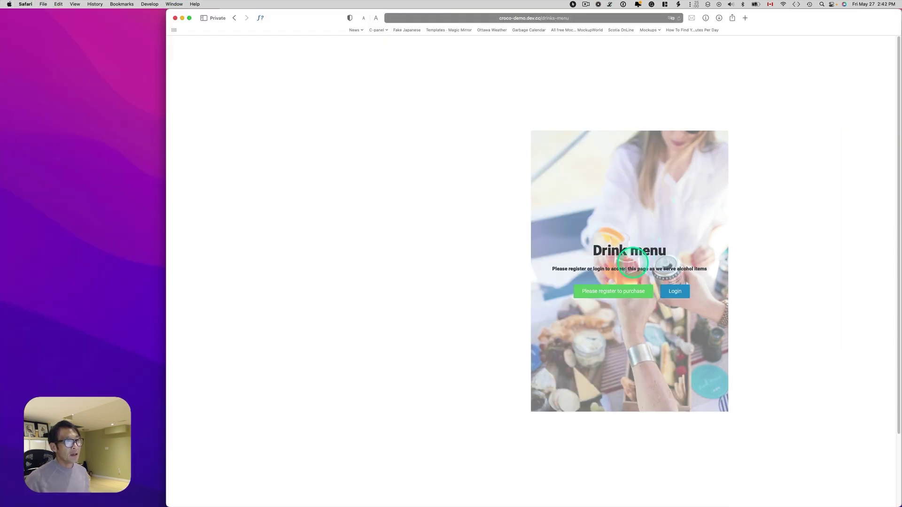
{"action": "left_click", "coordinate": [601, 296]}
{"action": "left_click", "coordinate": [501, 214]}
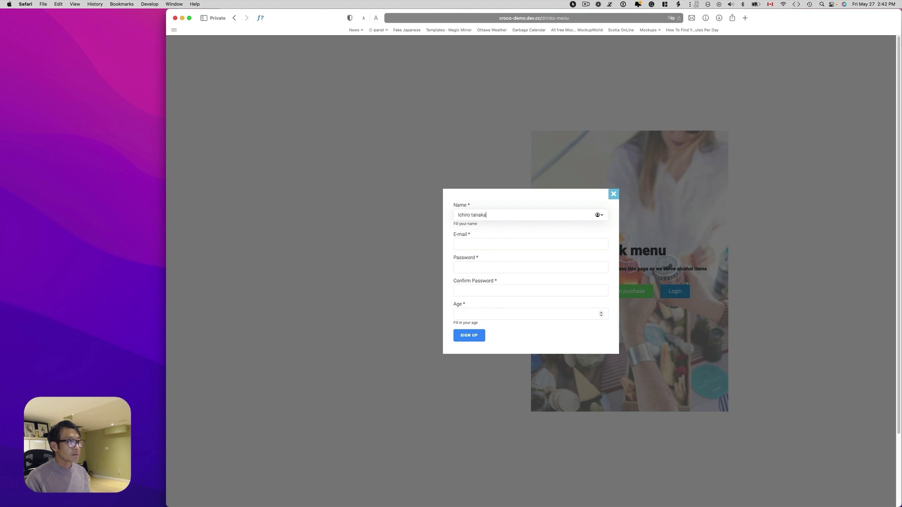
Enter an e-mail, the same password in both password fields and age 17, then submit
{"action": "left_click", "coordinate": [497, 242]}
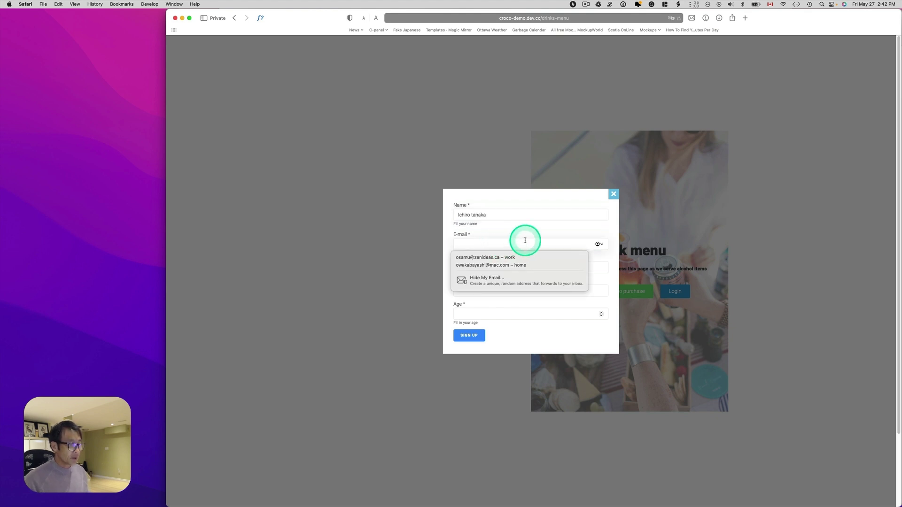
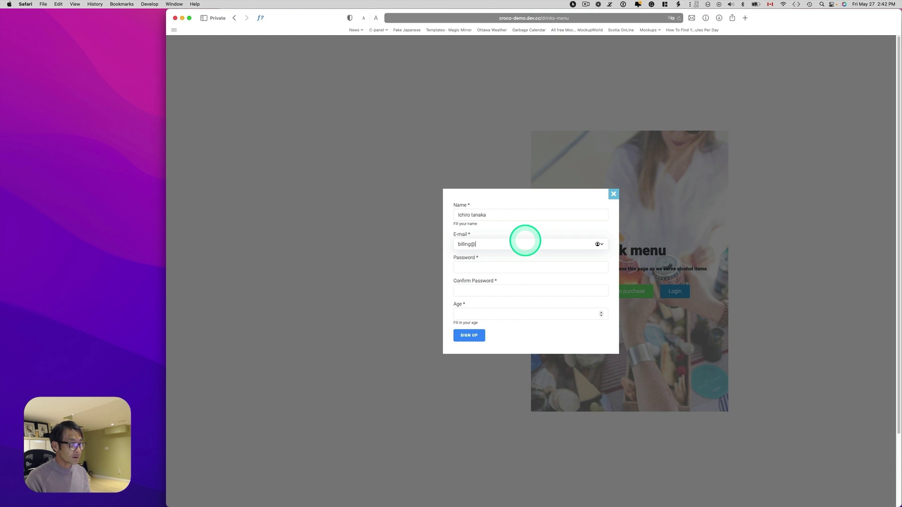
{"action": "left_click", "coordinate": [520, 267]}
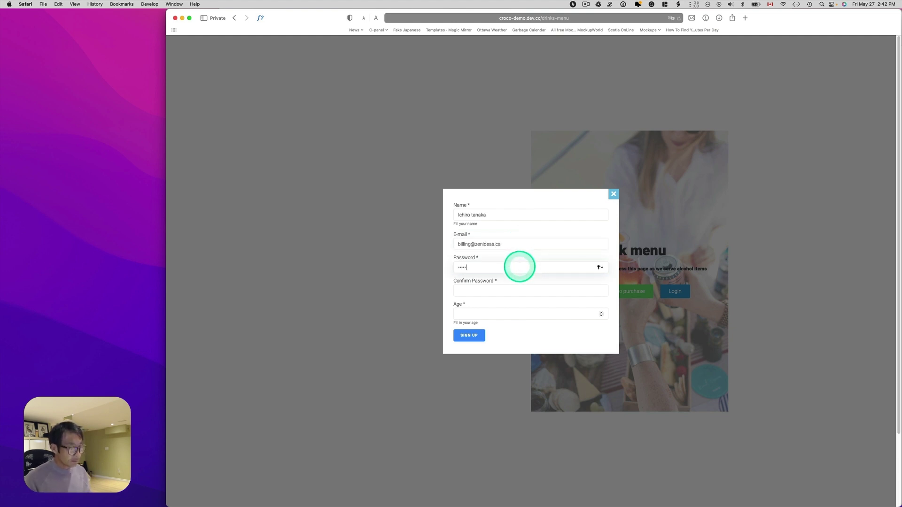
{"action": "left_click", "coordinate": [524, 295]}
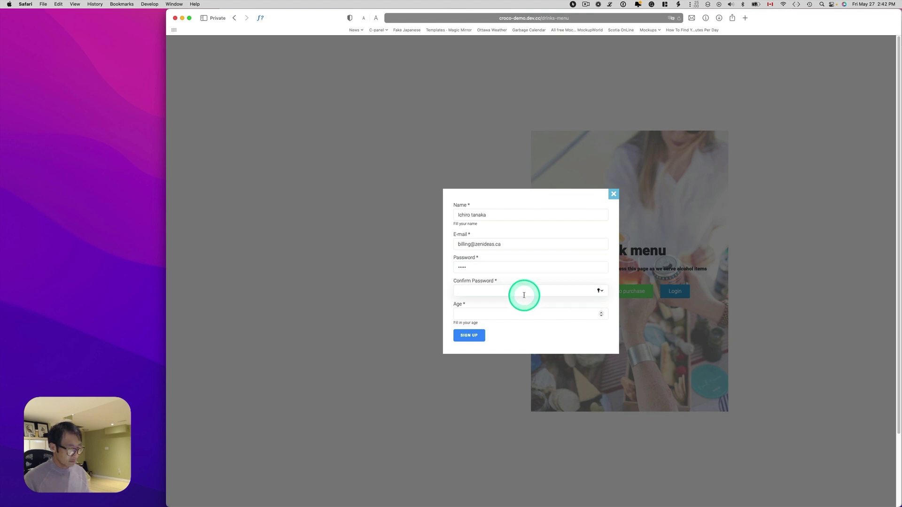
{"action": "left_click_drag", "start_coordinate": [470, 268], "coordinate": [447, 268]}
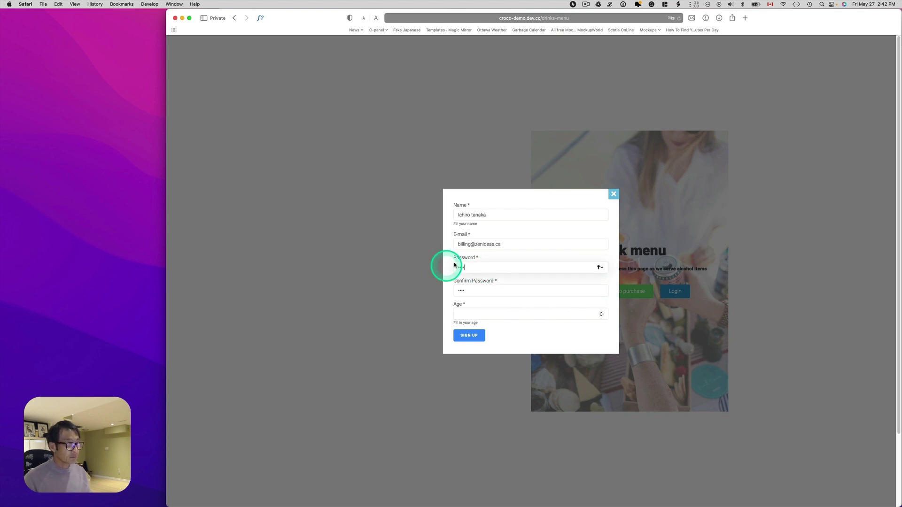
{"action": "left_click_drag", "start_coordinate": [467, 289], "coordinate": [445, 289]}
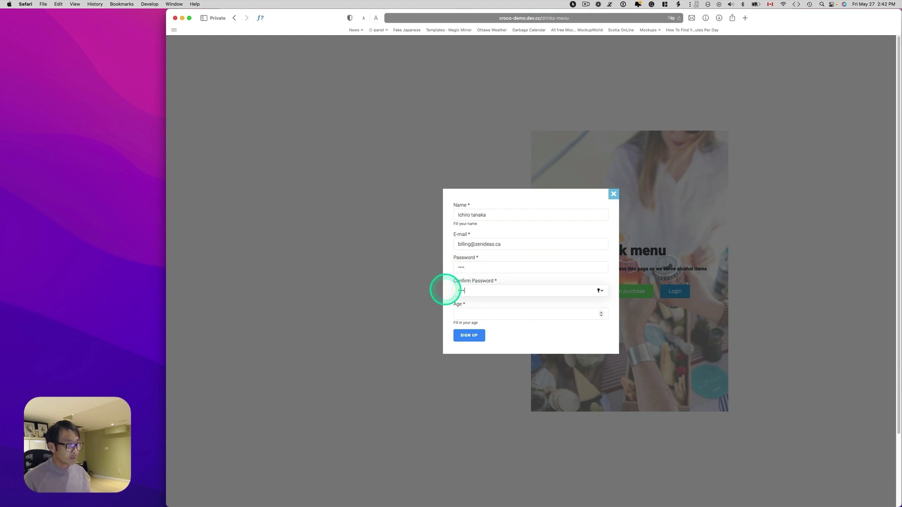
{"action": "left_click", "coordinate": [519, 312]}
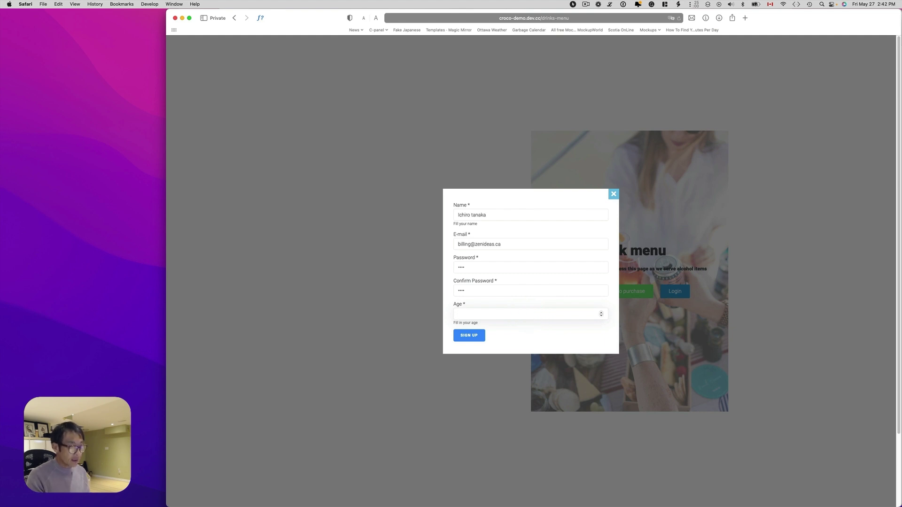
{"action": "left_click", "coordinate": [469, 336]}
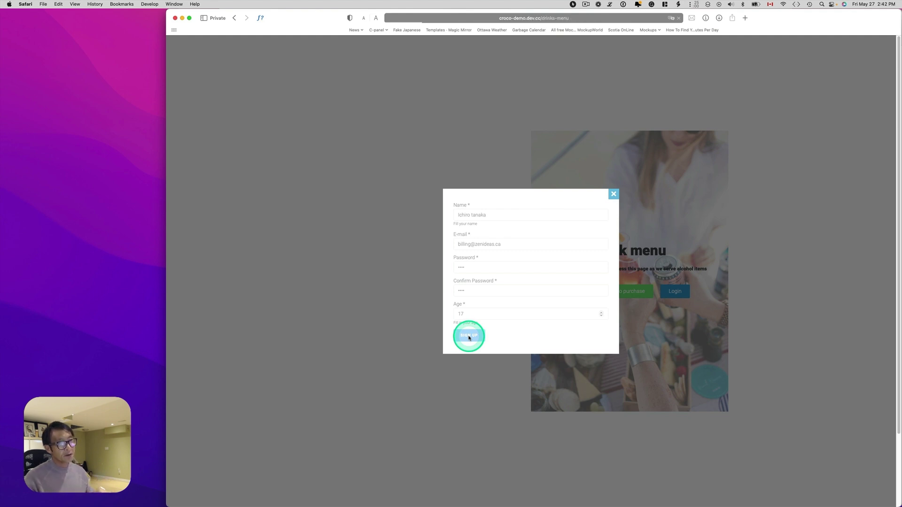
Open the Drinks menu from the landing page as a signed-in user, then show all open windows
{"action": "left_click", "coordinate": [638, 204]}
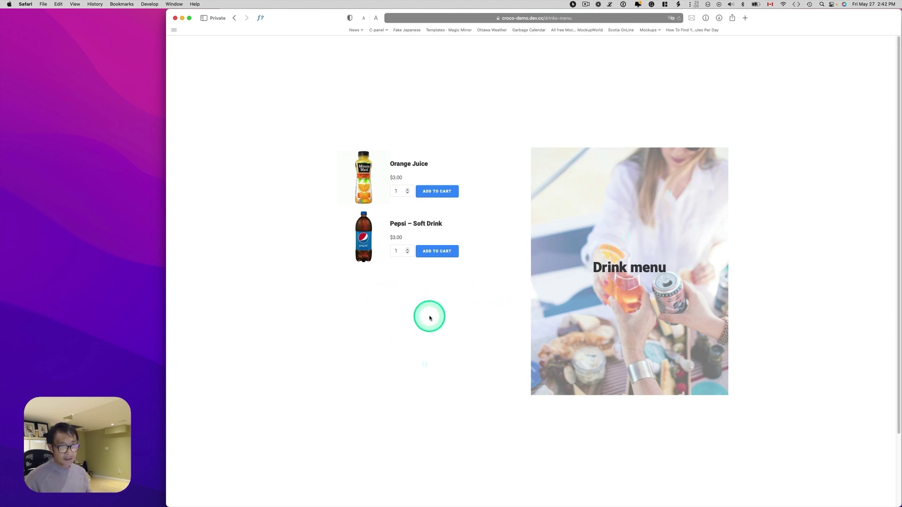
{"action": "scroll", "coordinate": [430, 318], "scroll_direction": "down", "scroll_amount": 4}
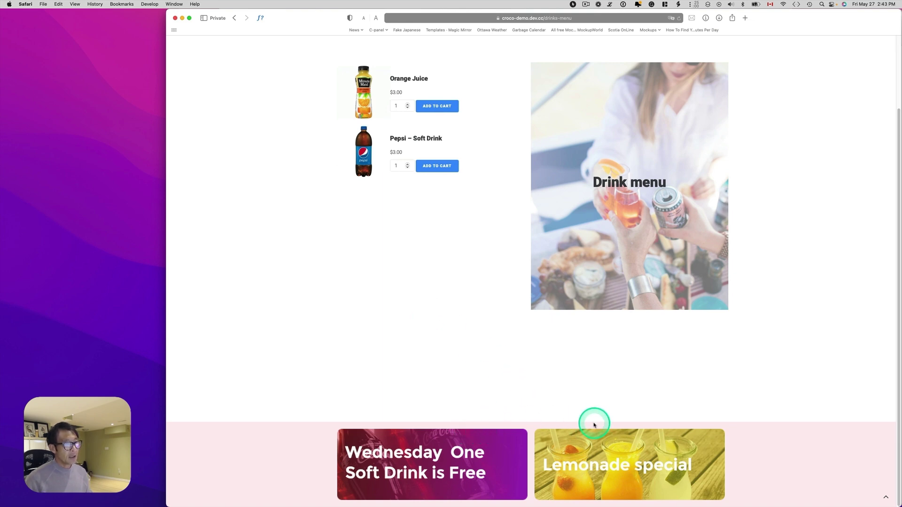
{"action": "key", "text": "ctrl+Up"}
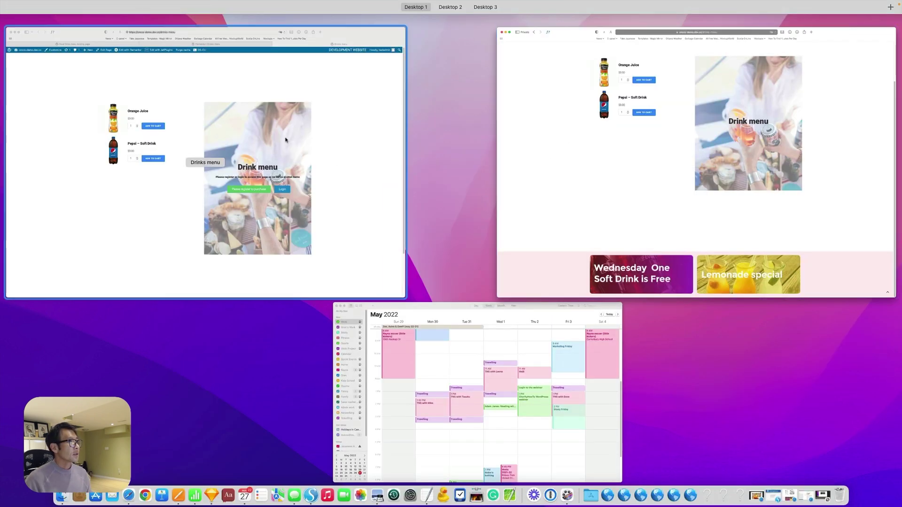
In the Drinks menu editor, set the product list's Greater than visibility value to 17 and update
{"action": "left_click", "coordinate": [207, 161]}
{"action": "left_click", "coordinate": [507, 41]}
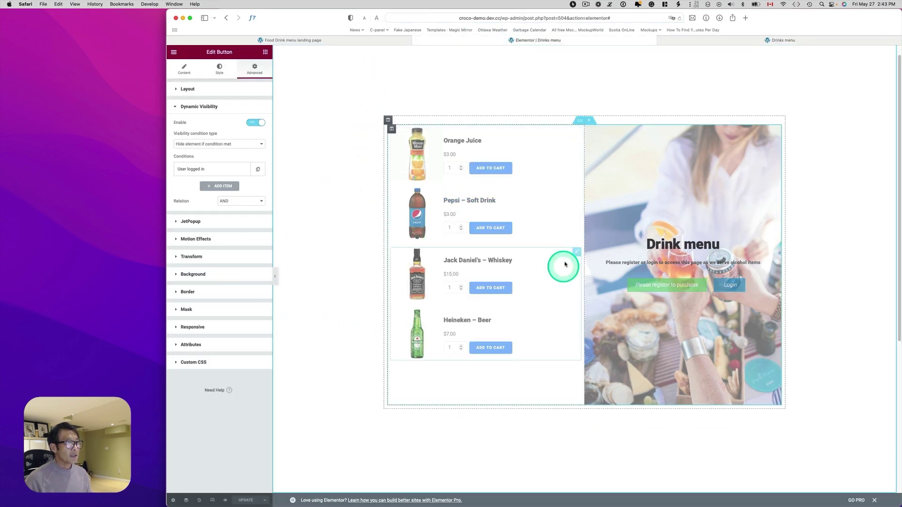
{"action": "left_click", "coordinate": [503, 278]}
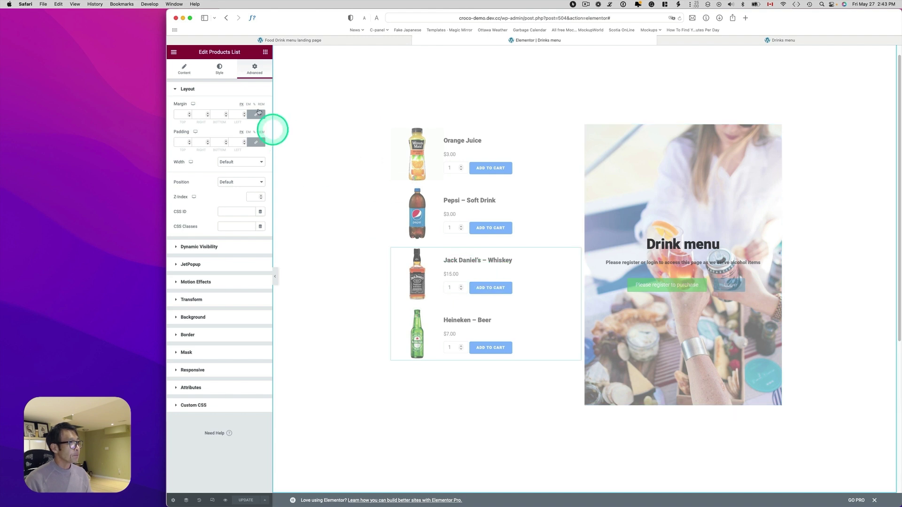
{"action": "left_click", "coordinate": [180, 251]}
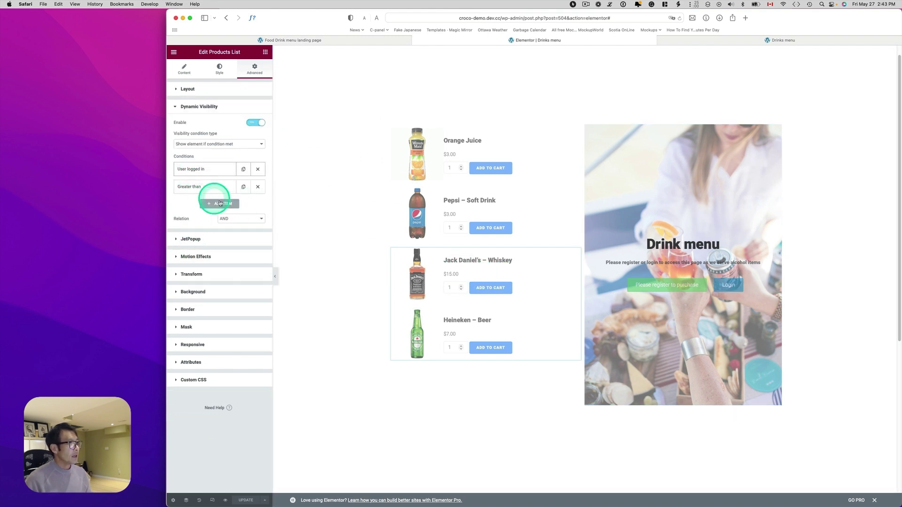
{"action": "left_click", "coordinate": [196, 190]}
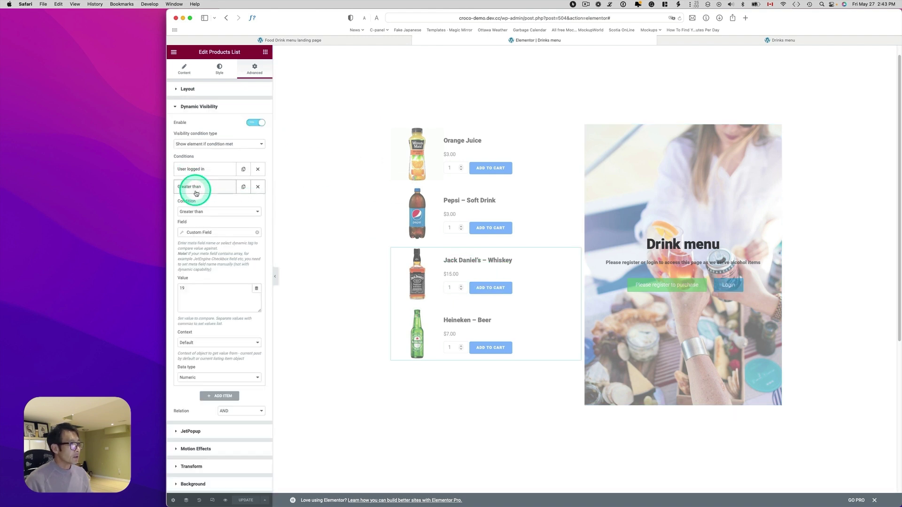
{"action": "left_click", "coordinate": [197, 290]}
{"action": "type", "text": "9"}
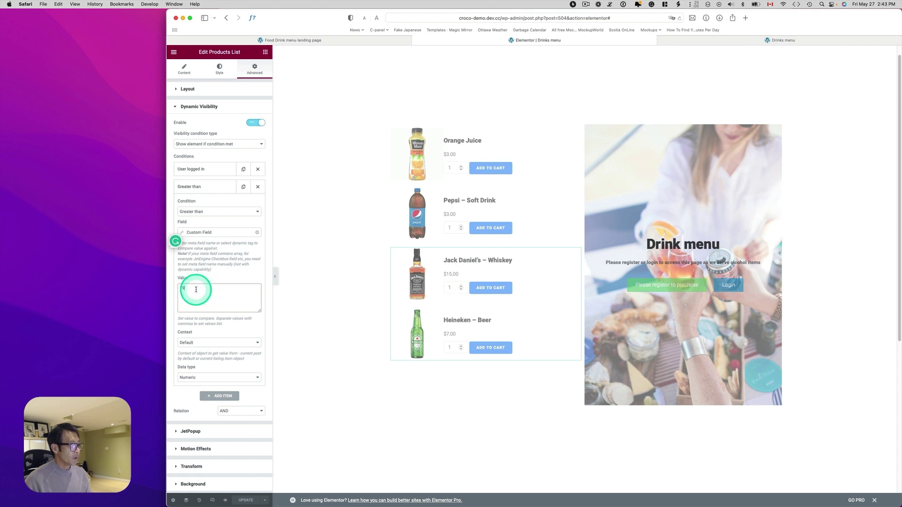
{"action": "key", "text": "super+a"}
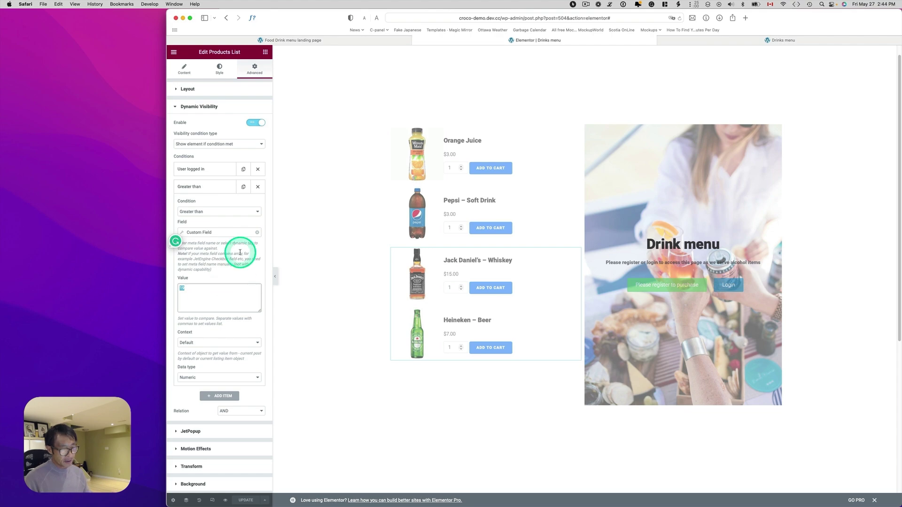
{"action": "type", "text": "17"}
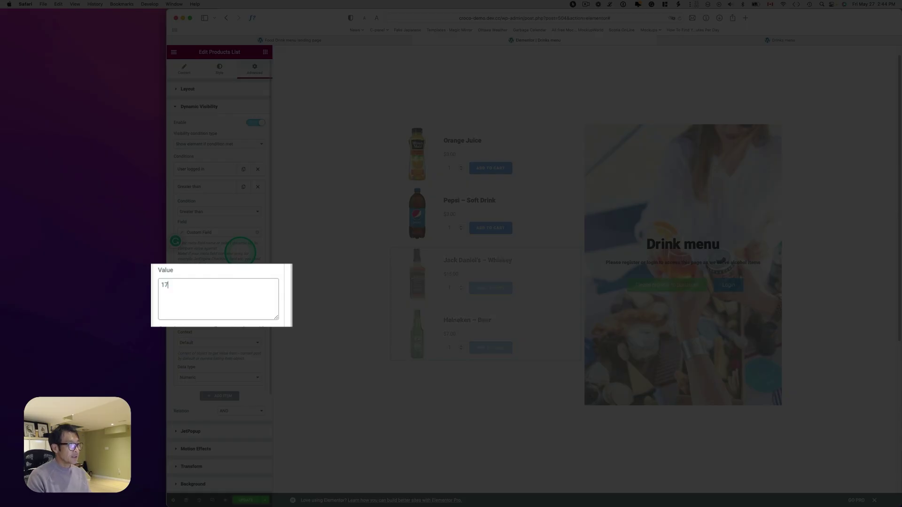
{"action": "left_click", "coordinate": [242, 499]}
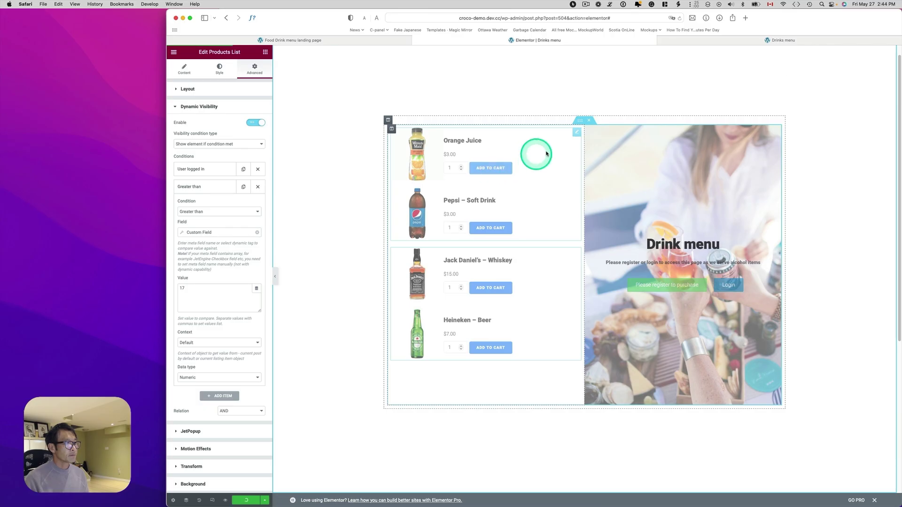
Reload the private Drinks menu window to show Orange Juice, Pepsi, Jack Daniel's Whiskey and Heineken Beer
{"action": "left_click_drag", "start_coordinate": [798, 25], "coordinate": [784, 87]}
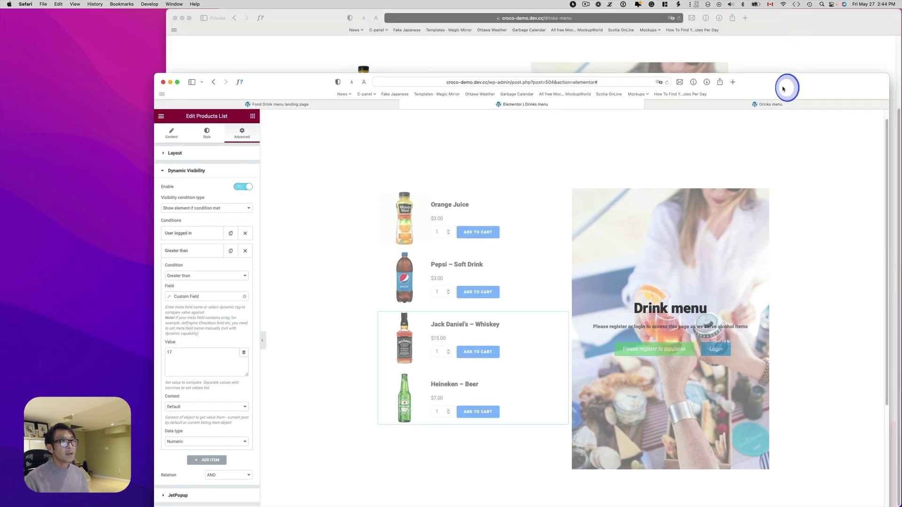
{"action": "left_click", "coordinate": [783, 47]}
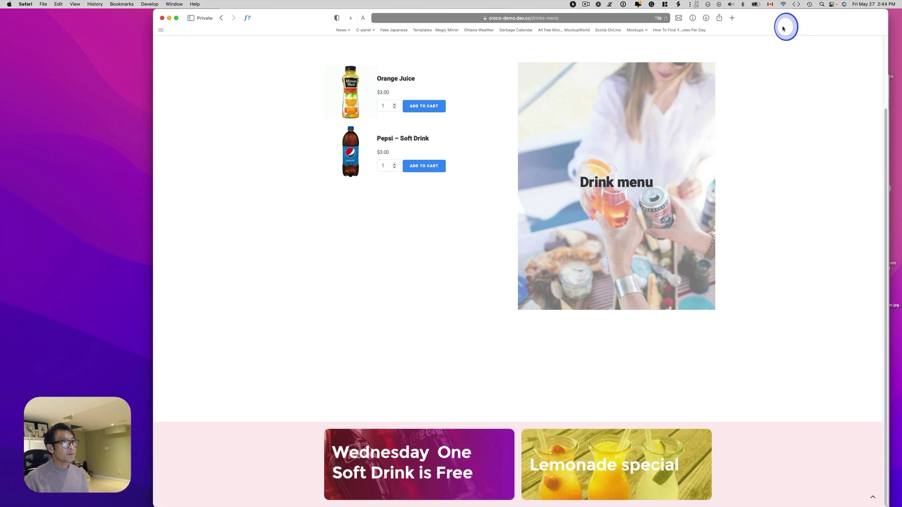
{"action": "scroll", "coordinate": [744, 204], "scroll_direction": "up", "scroll_amount": 4}
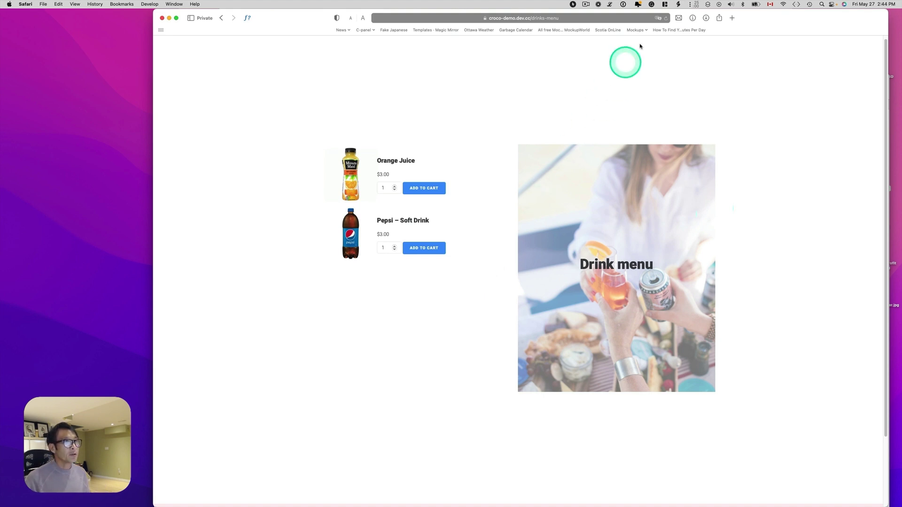
{"action": "left_click", "coordinate": [666, 17]}
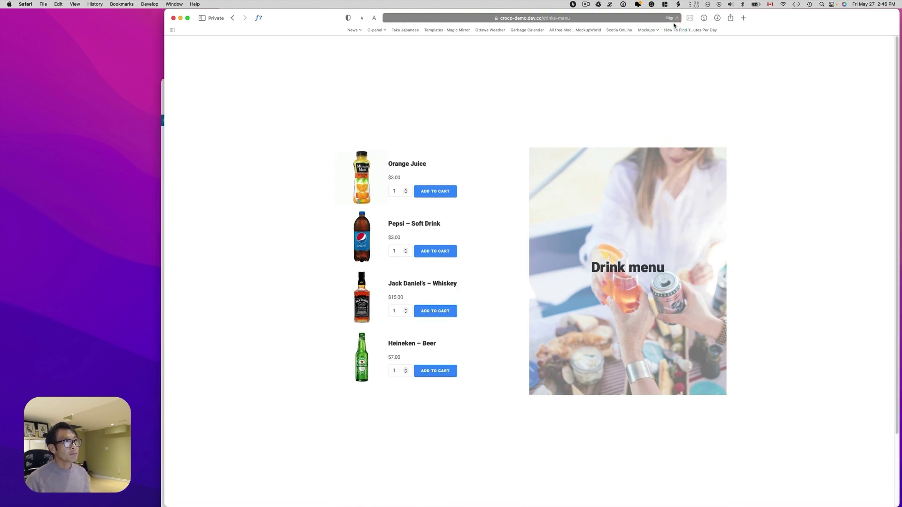
{"action": "left_click", "coordinate": [599, 145]}
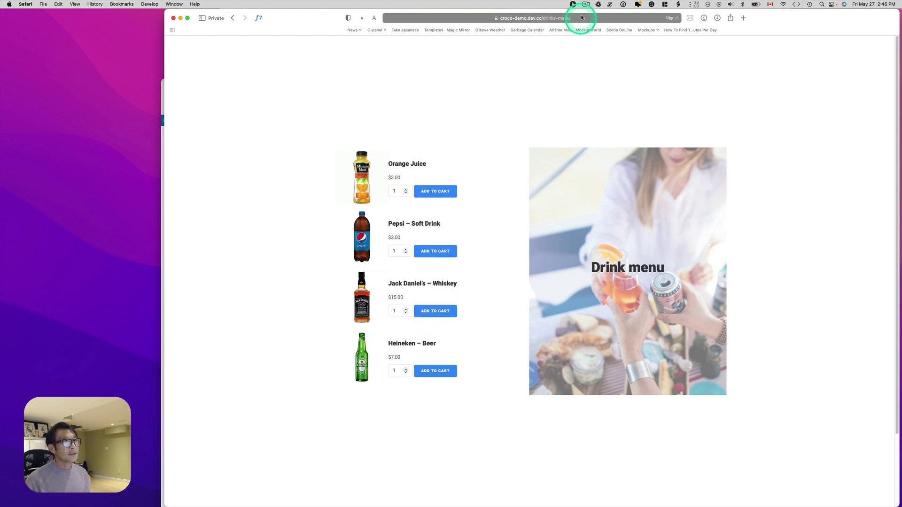
{"action": "left_click", "coordinate": [585, 7]}
{"action": "left_click", "coordinate": [586, 28]}
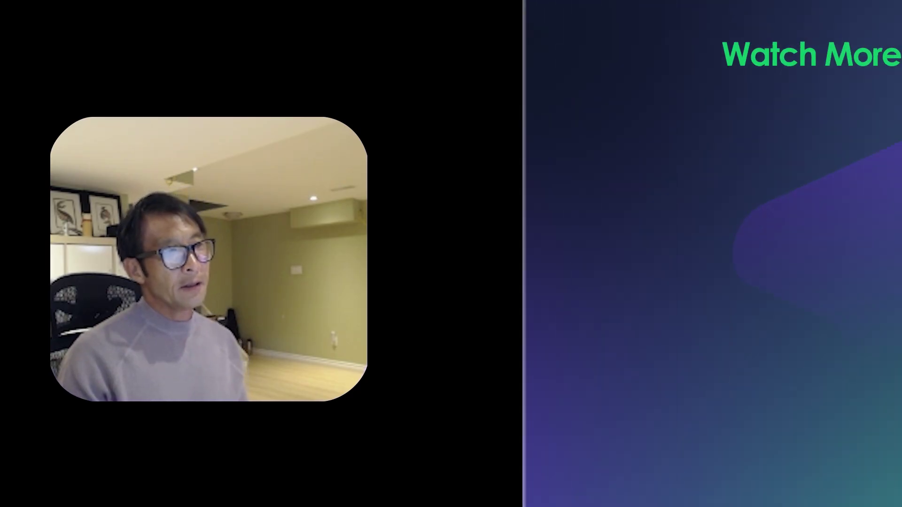